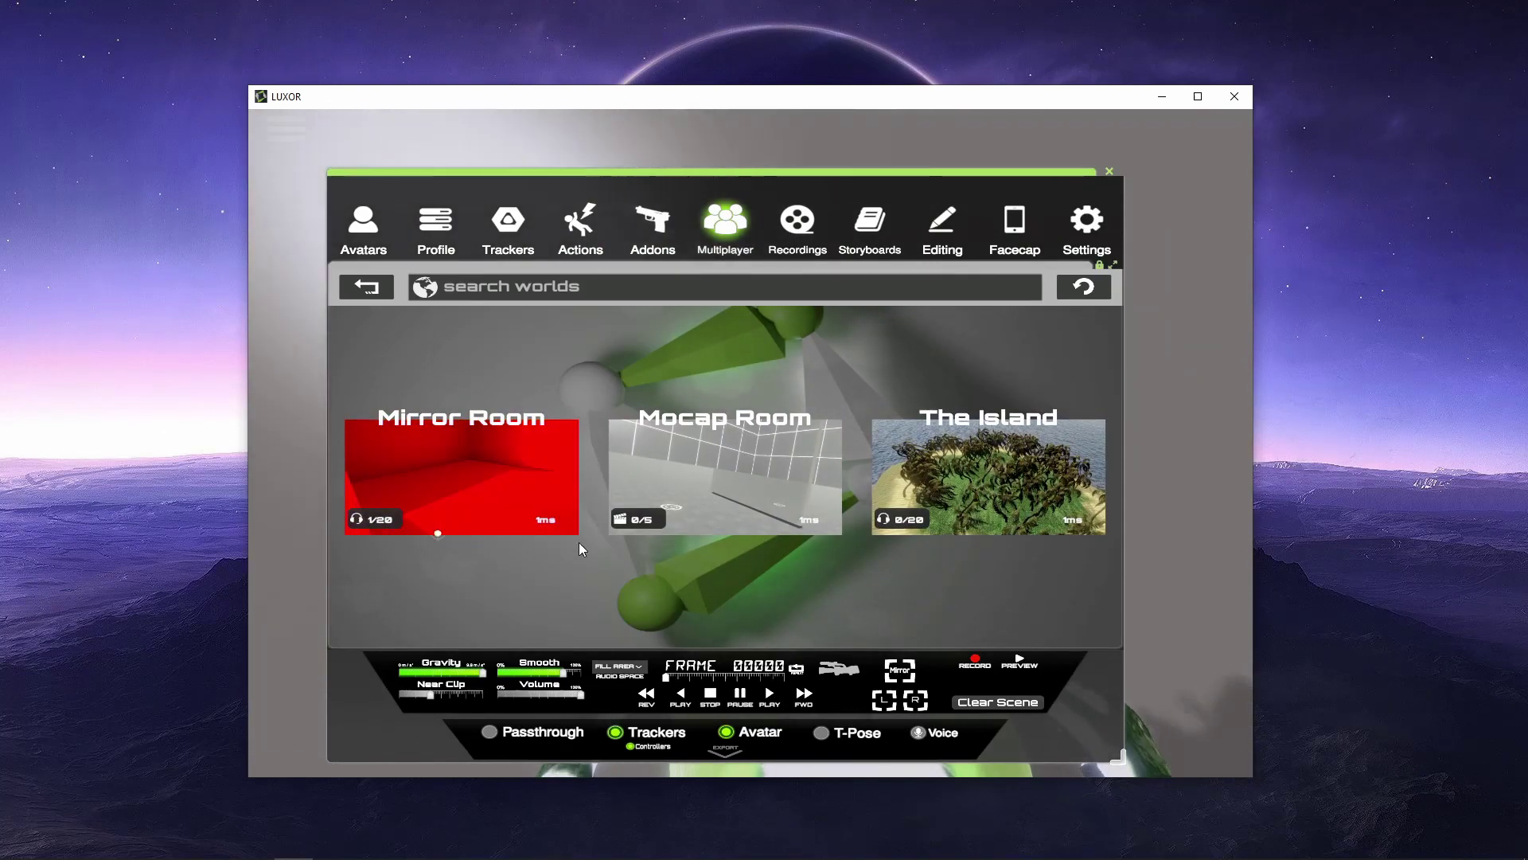
Join the Mocap Room world from the Multiplayer worlds browser.
click(619, 520)
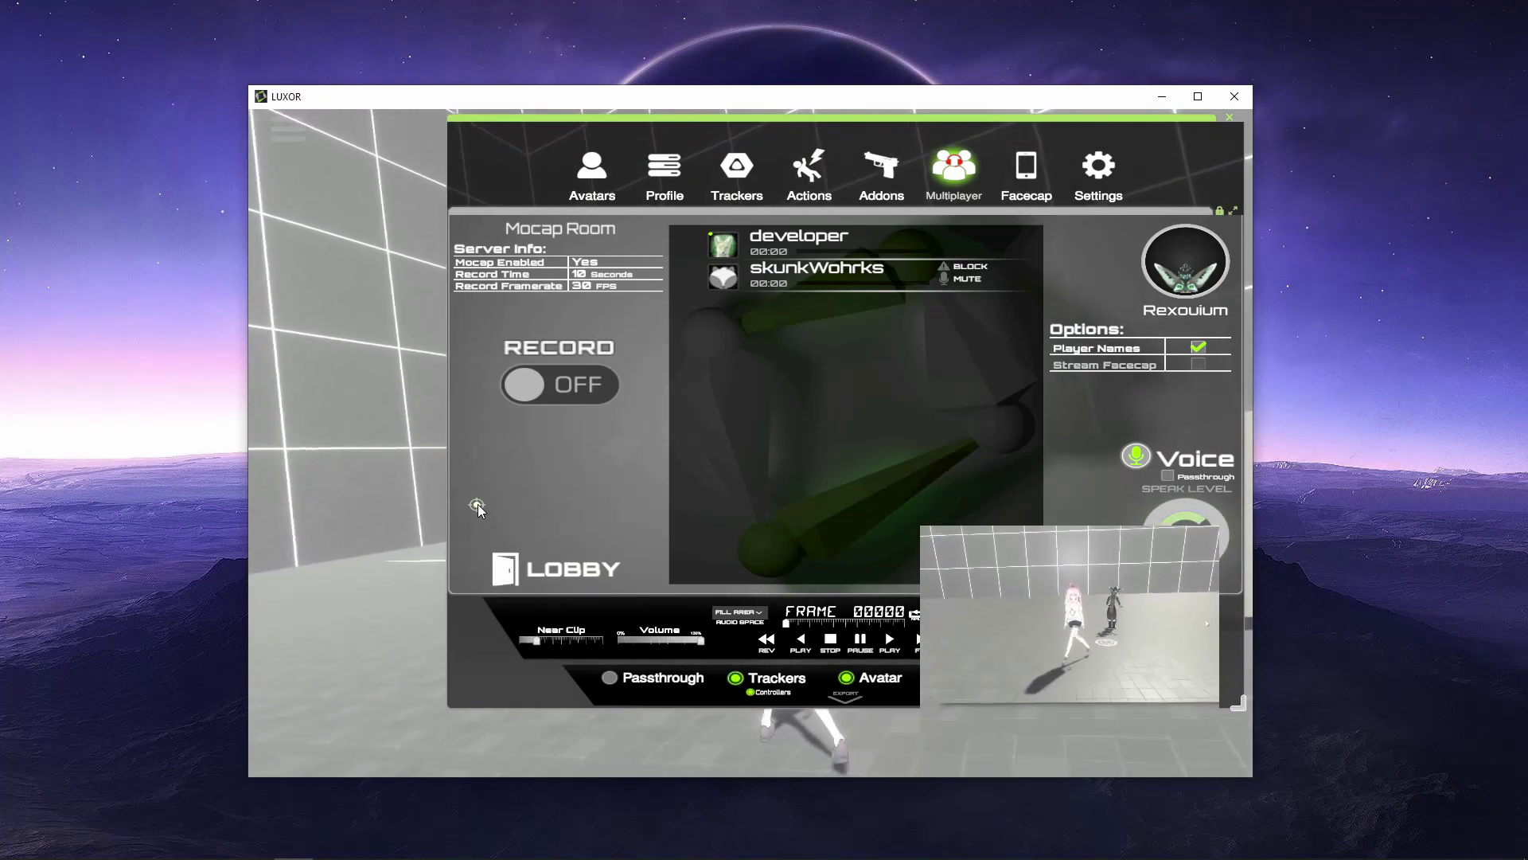
Turn recording on and mark this player ready to record the take.
click(573, 393)
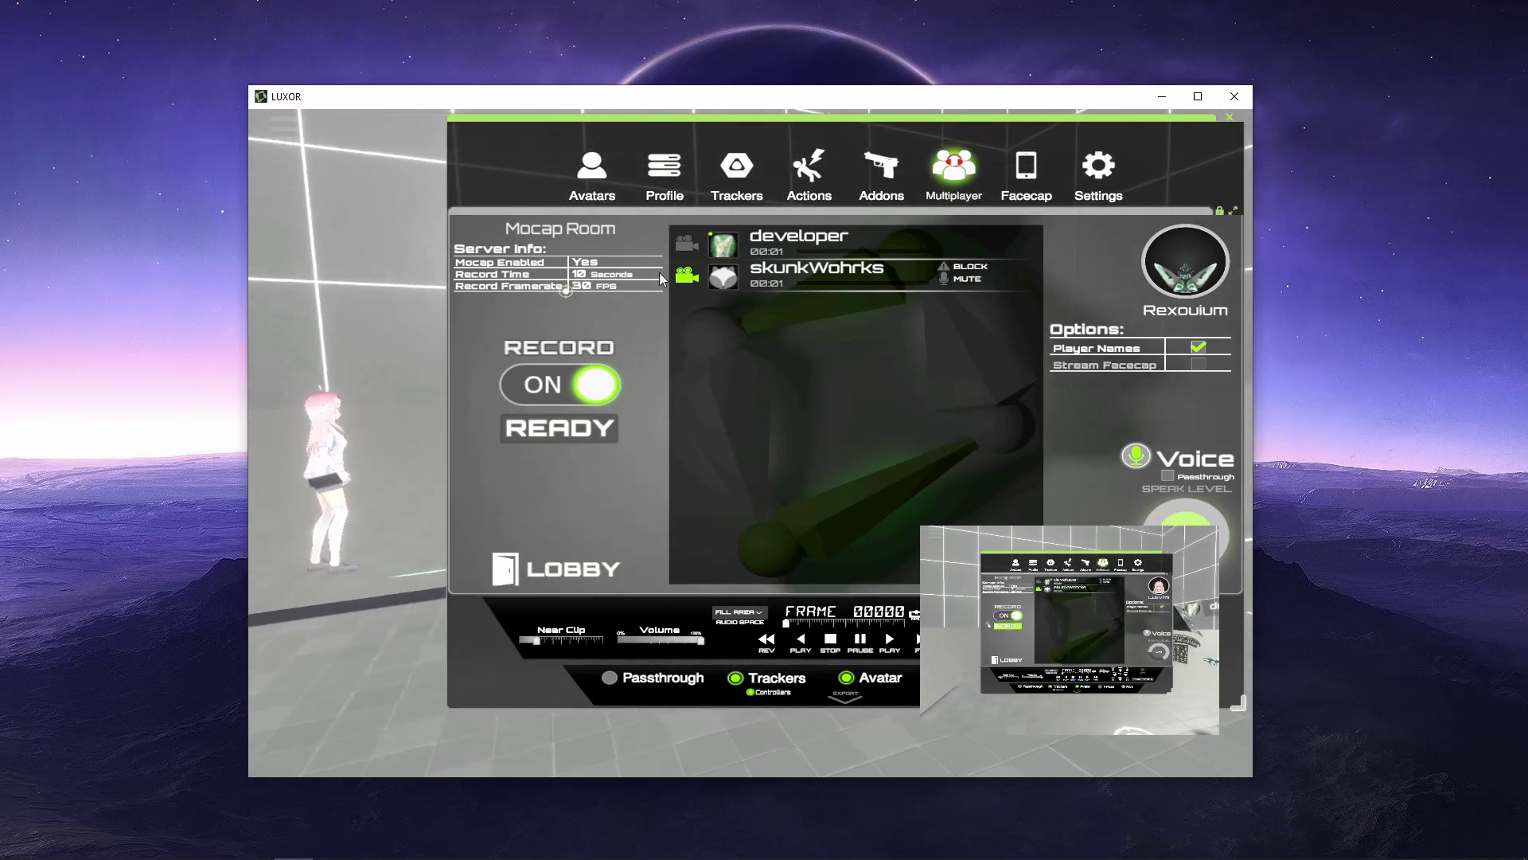
click(534, 428)
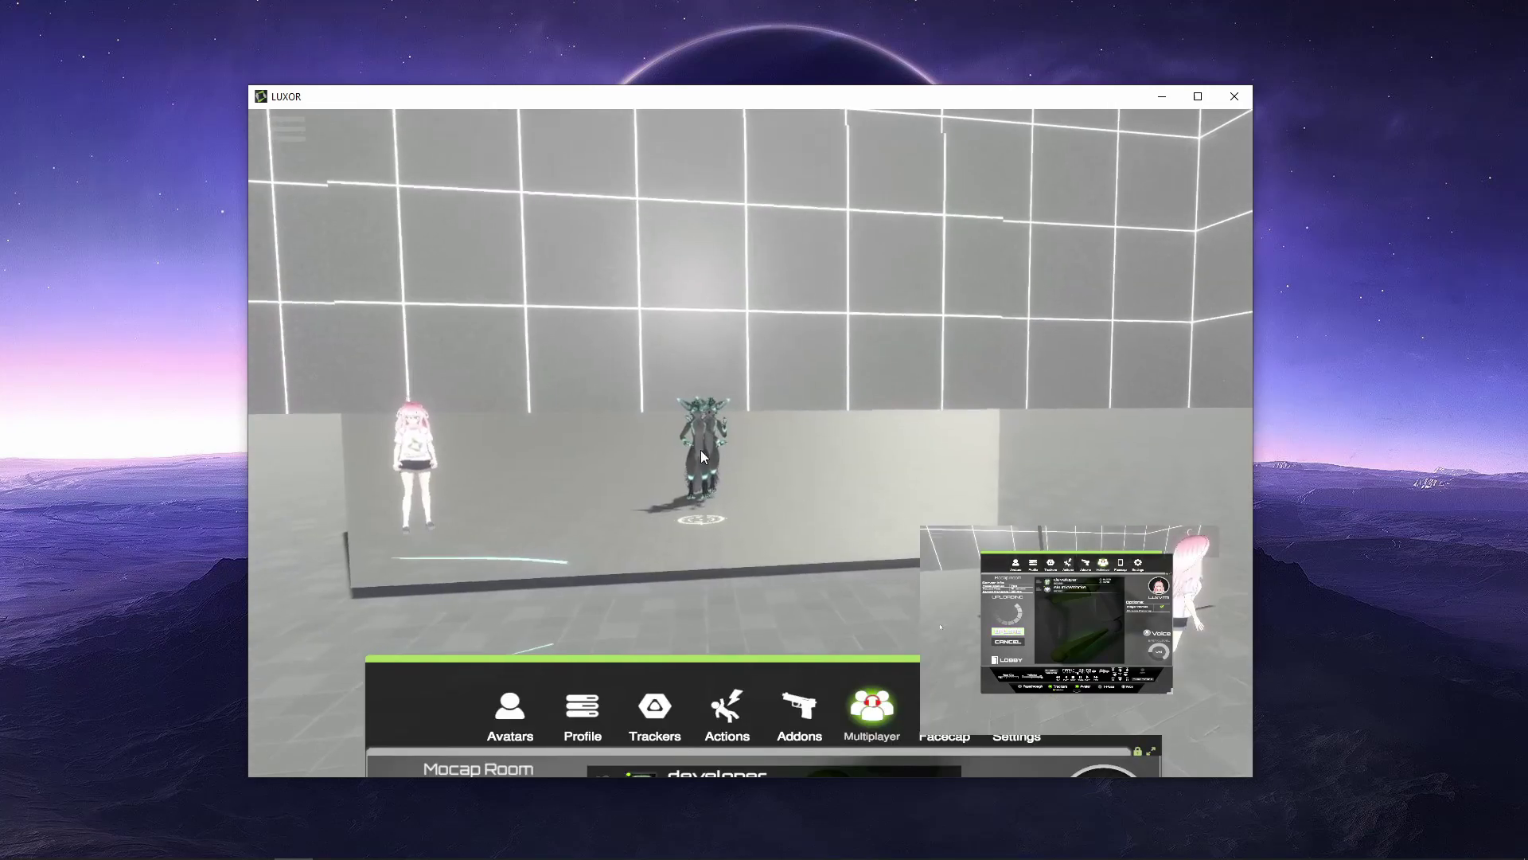
Upload the recorded three-second take to the Mocap Room.
click(273, 137)
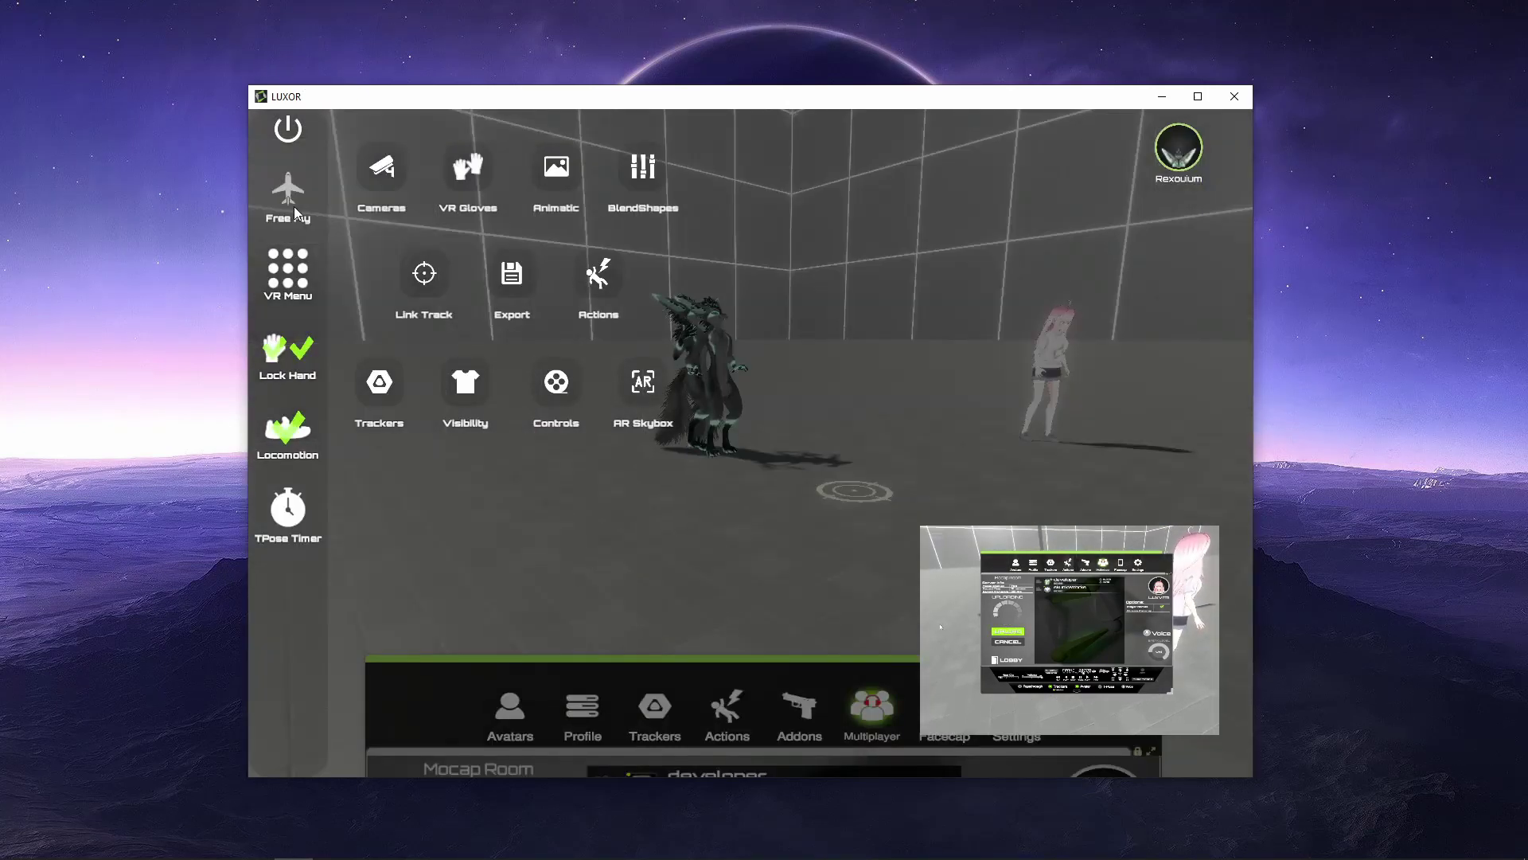
click(518, 307)
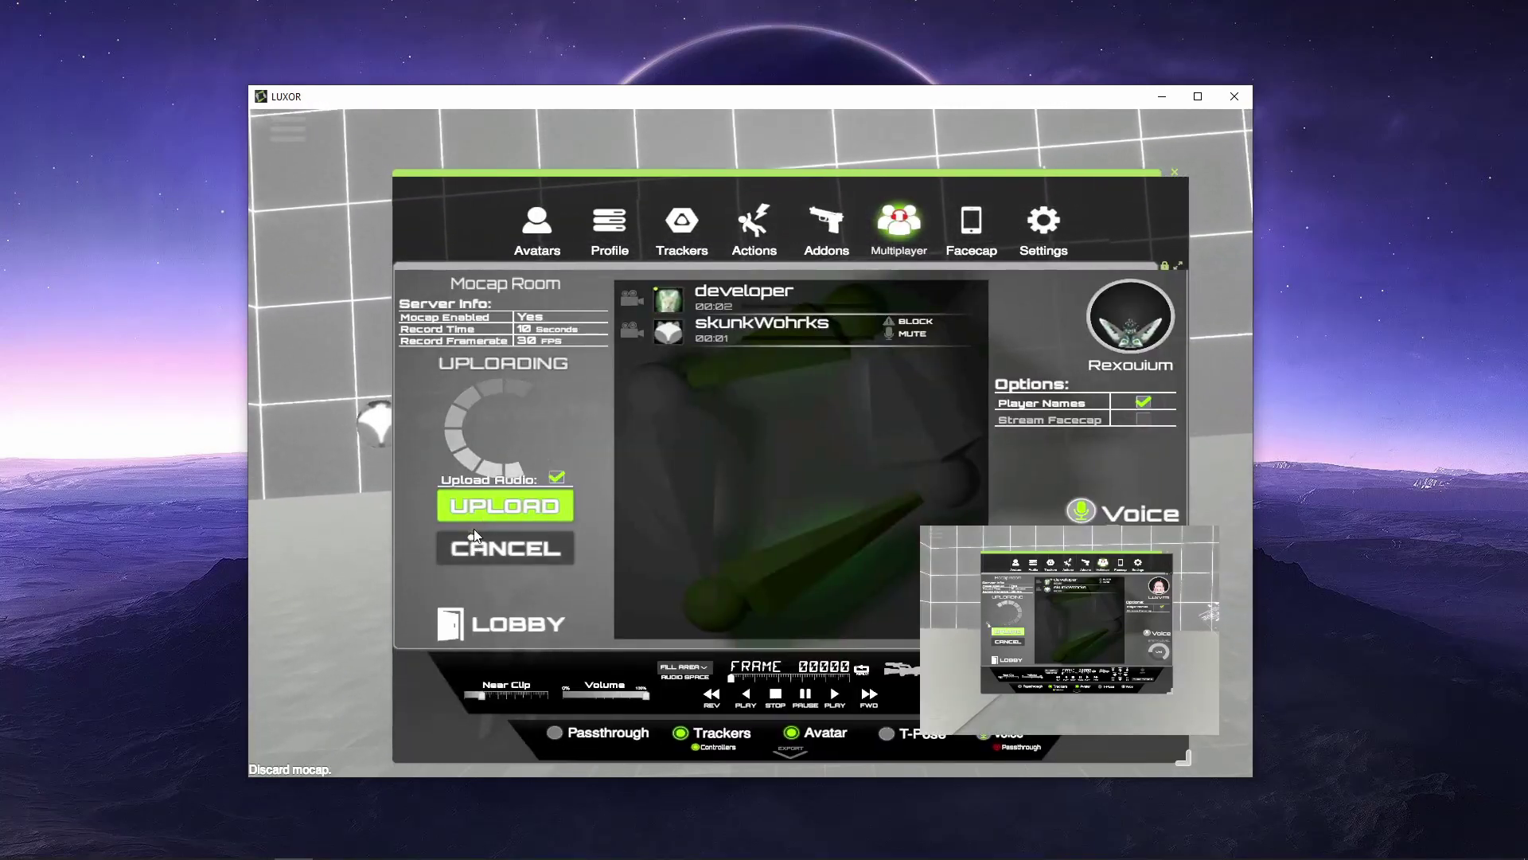
click(478, 511)
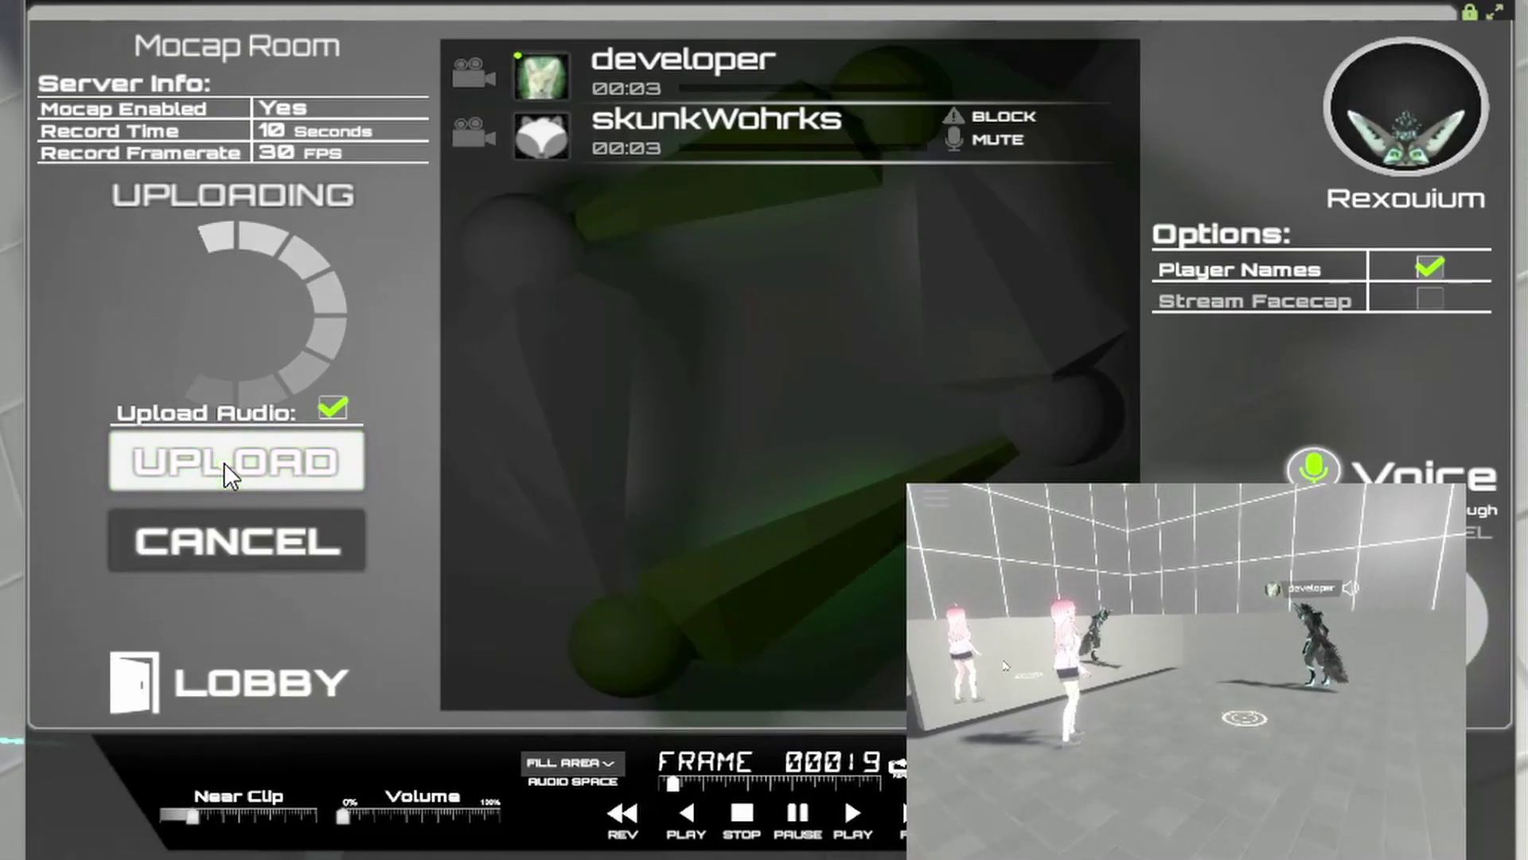
Open the exported multiplayer folder once EXPORT COMPLETE appears.
click(218, 458)
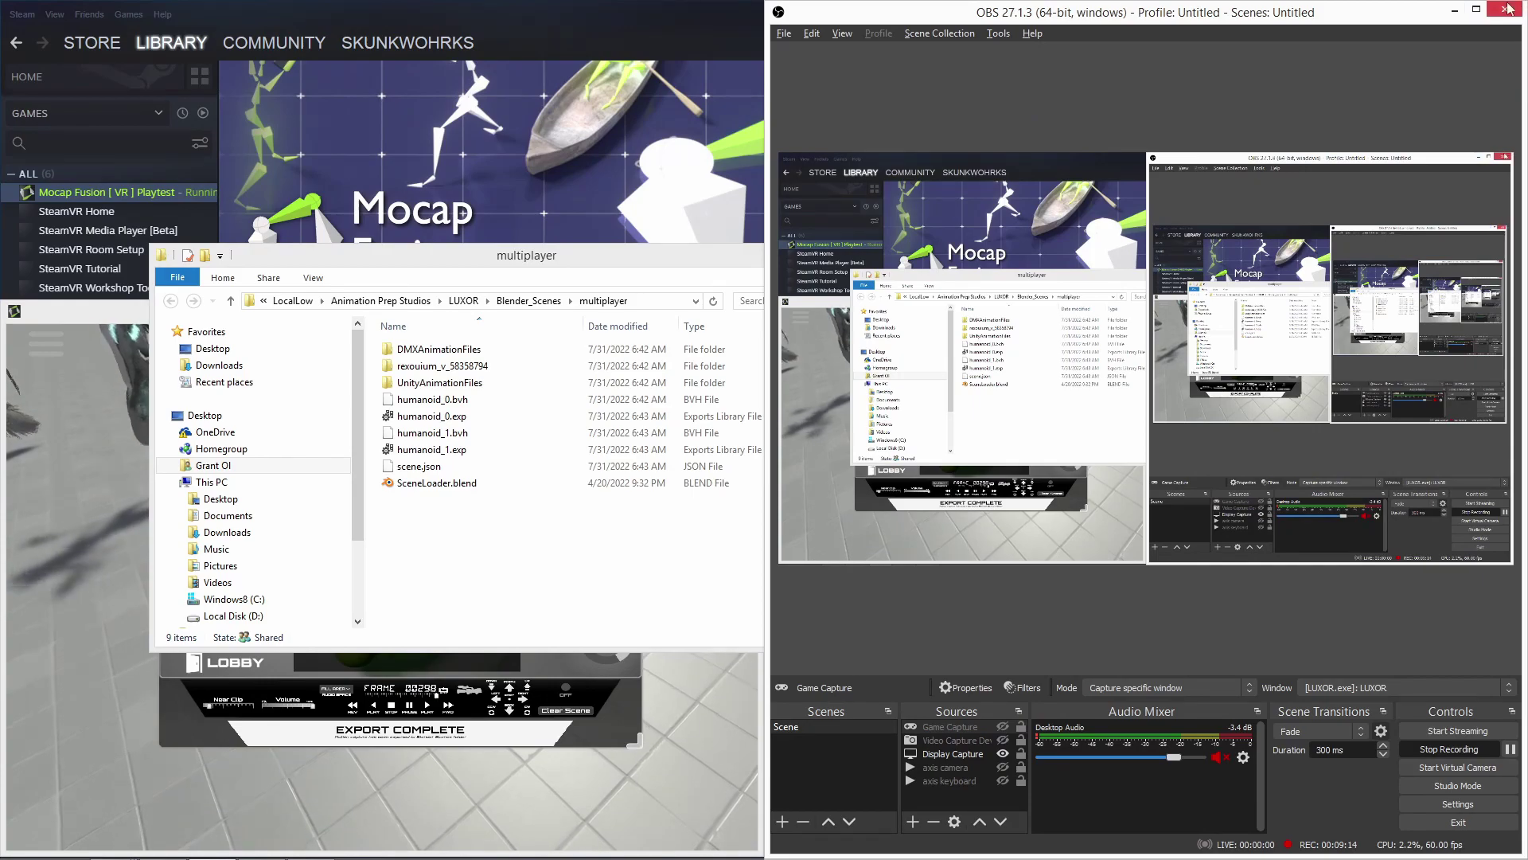
Minimize OBS and move the File Explorer window down slightly.
click(1459, 11)
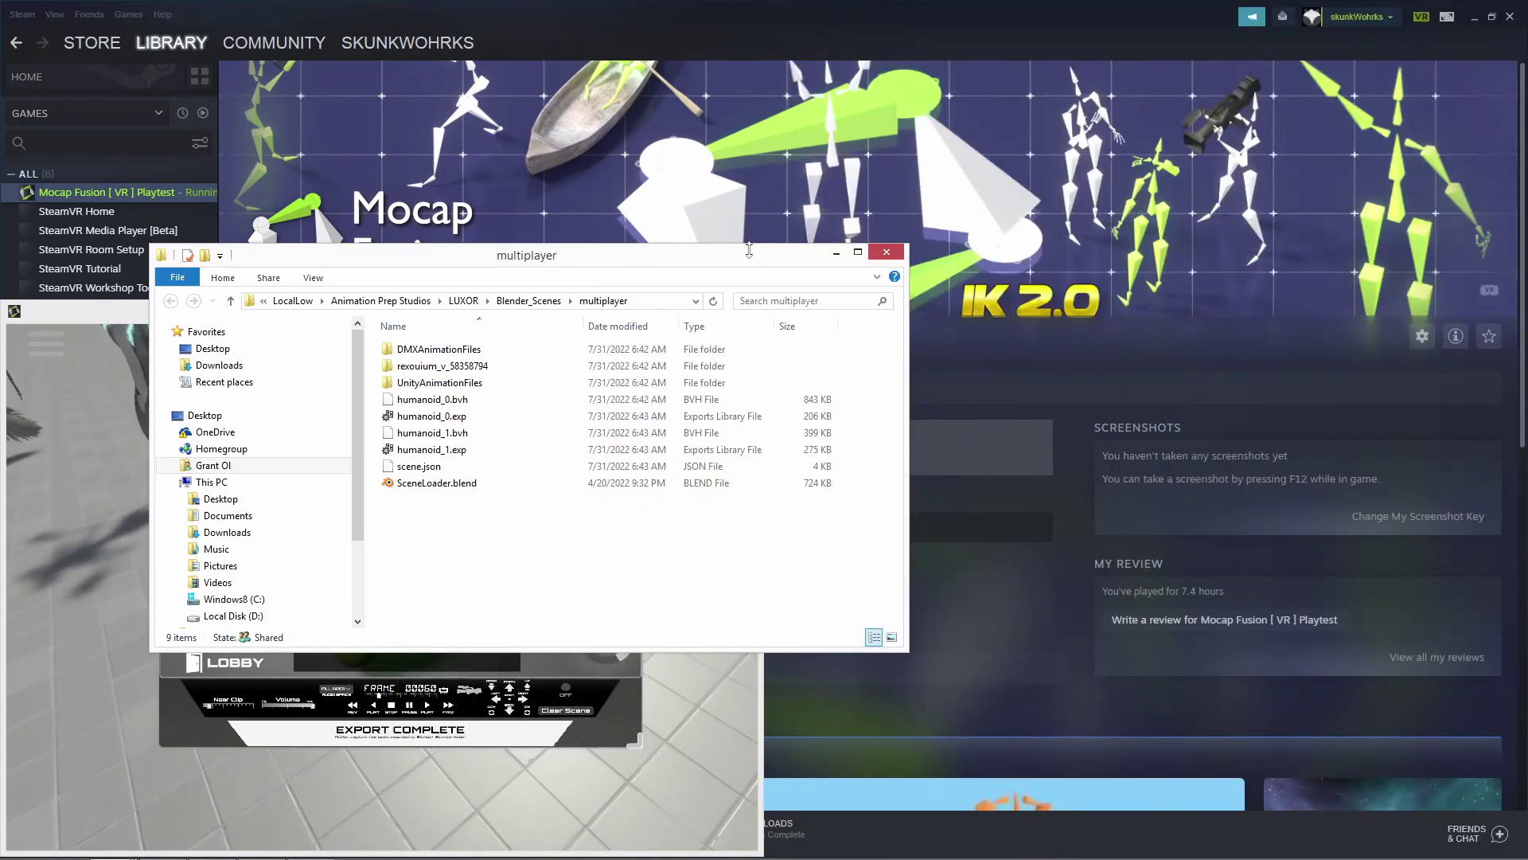
drag(749, 250, 749, 287)
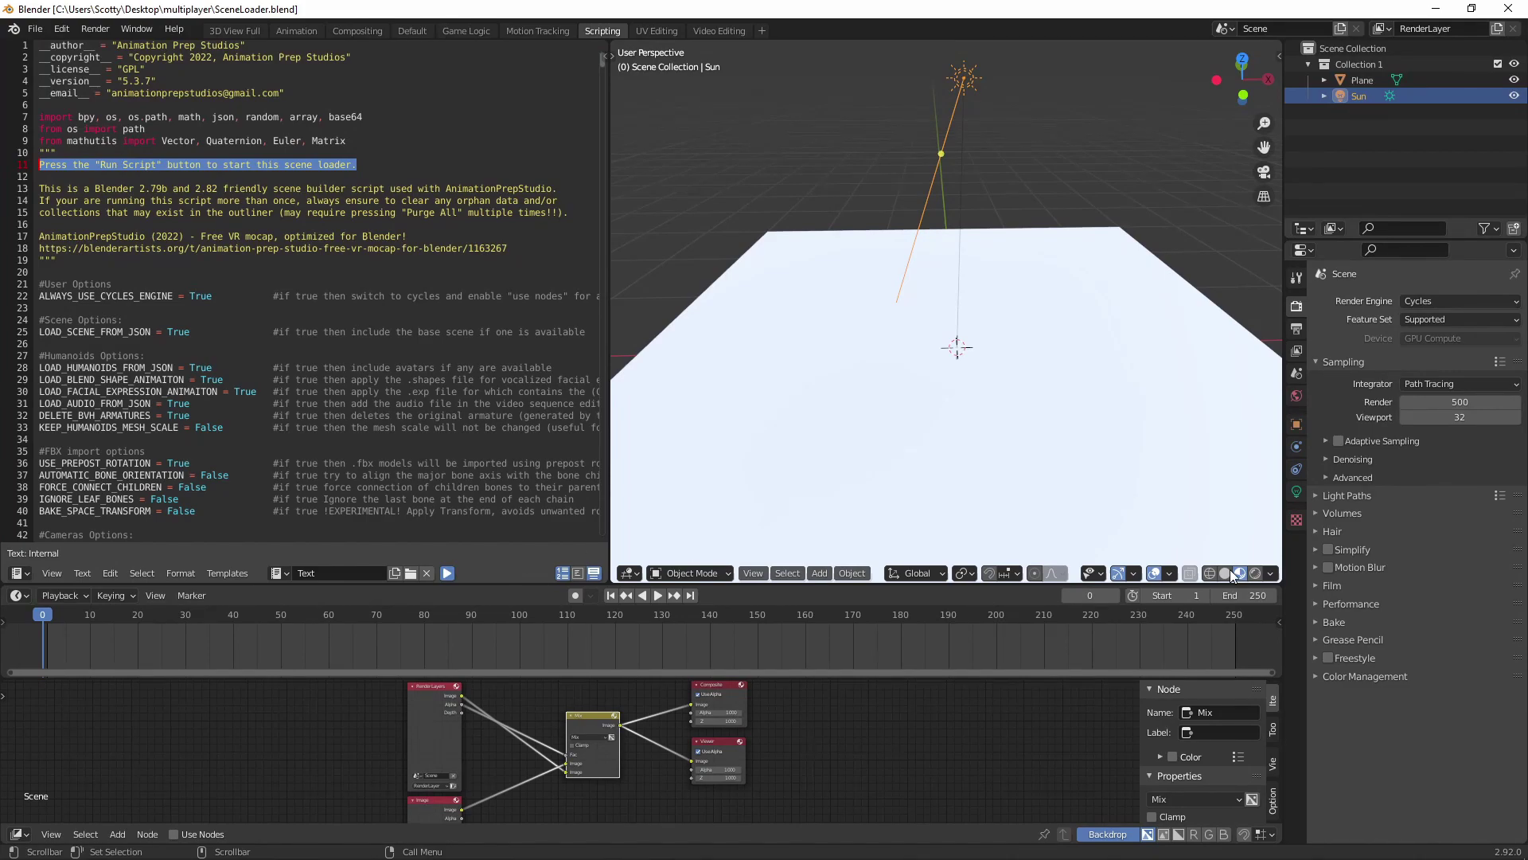
Run the SceneLoader.blend script and preview the imported avatars in Rendered shading.
click(1225, 573)
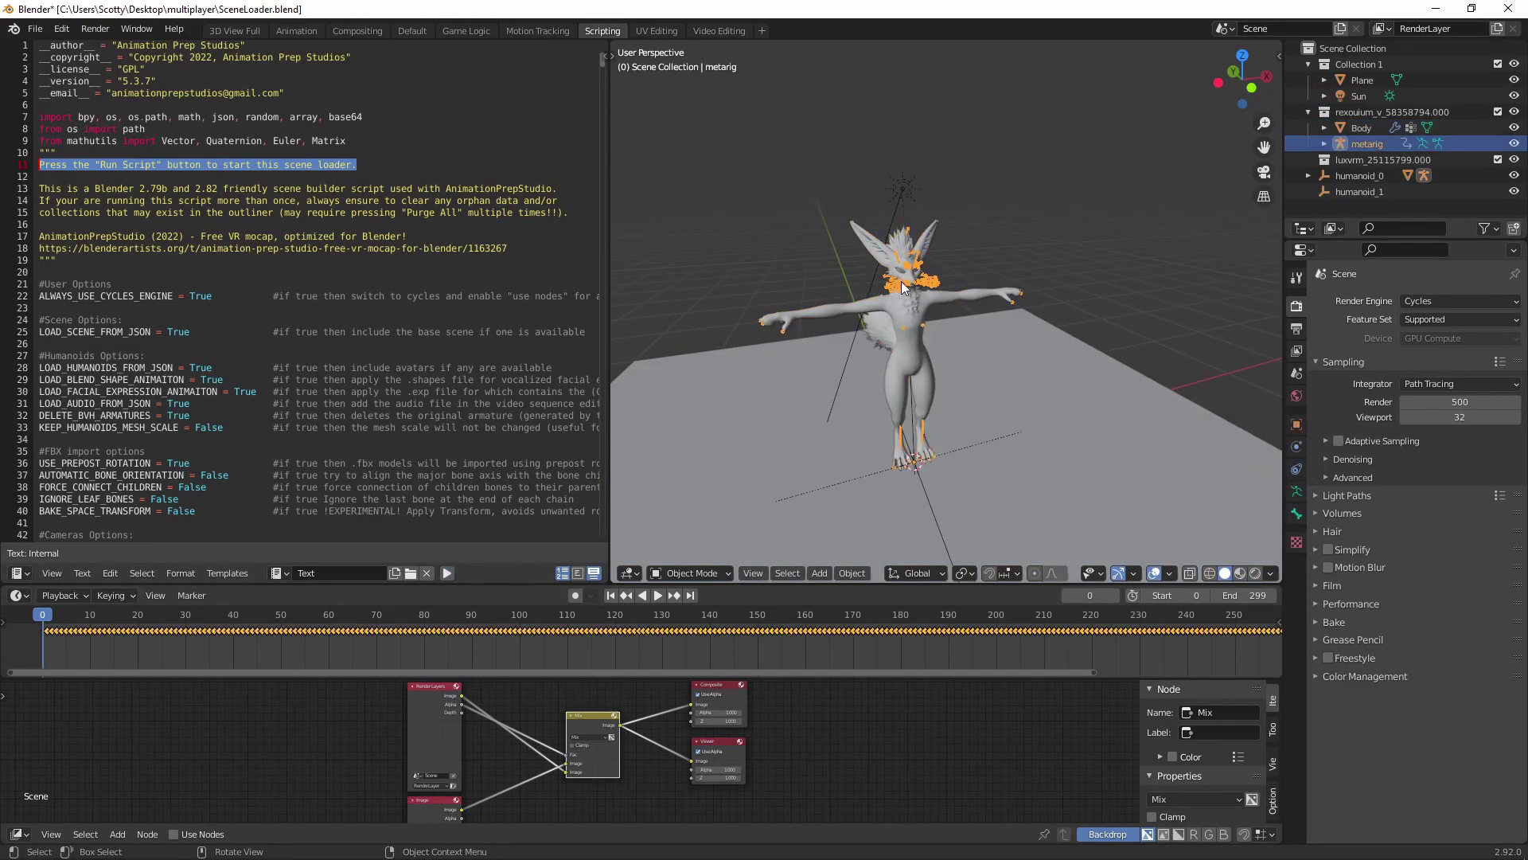
click(1254, 573)
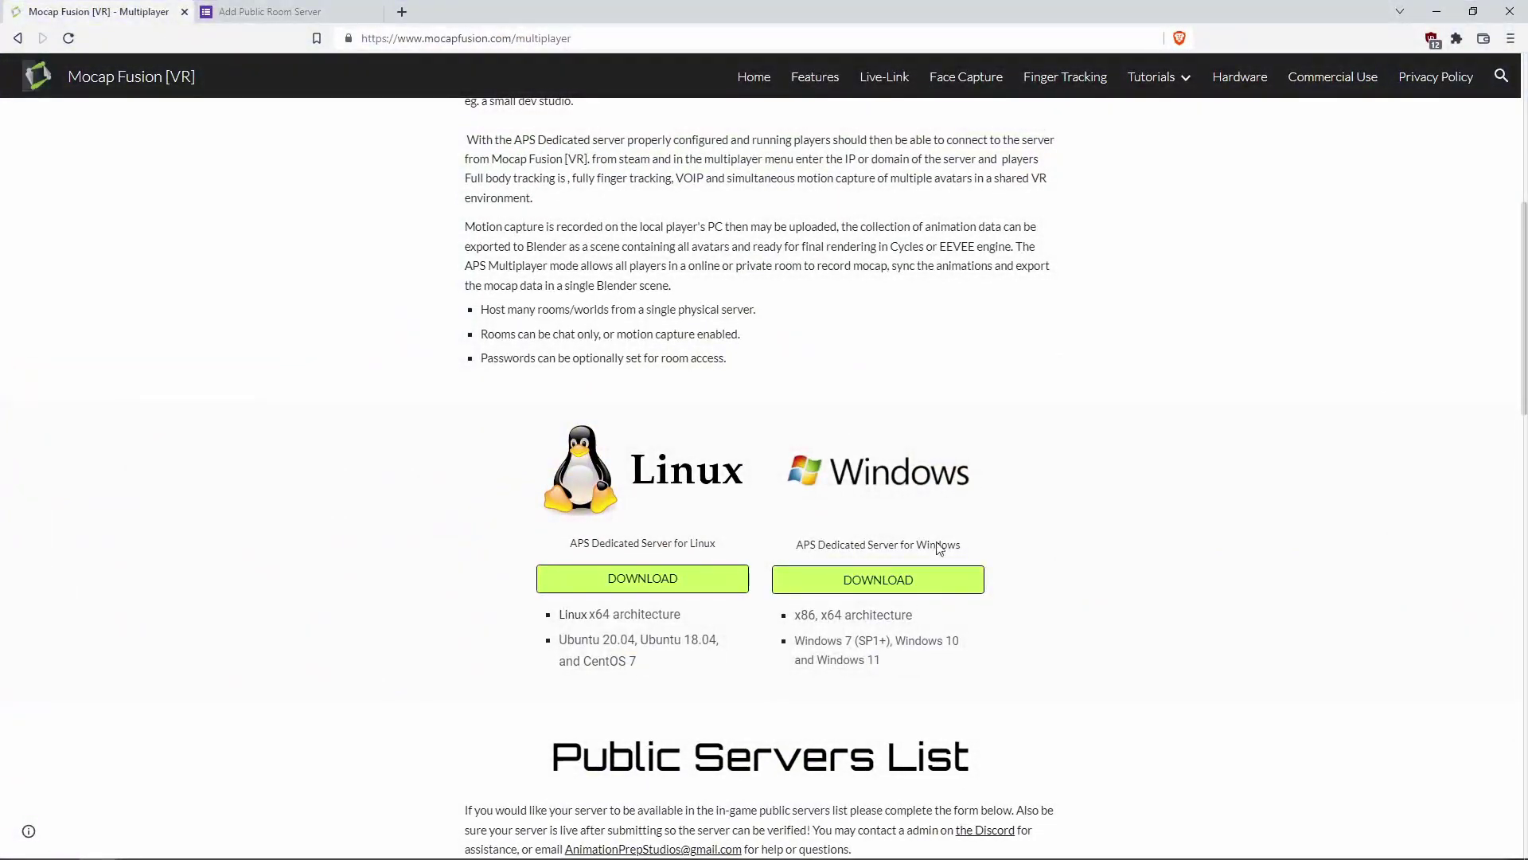
scroll(831, 574, up, 1)
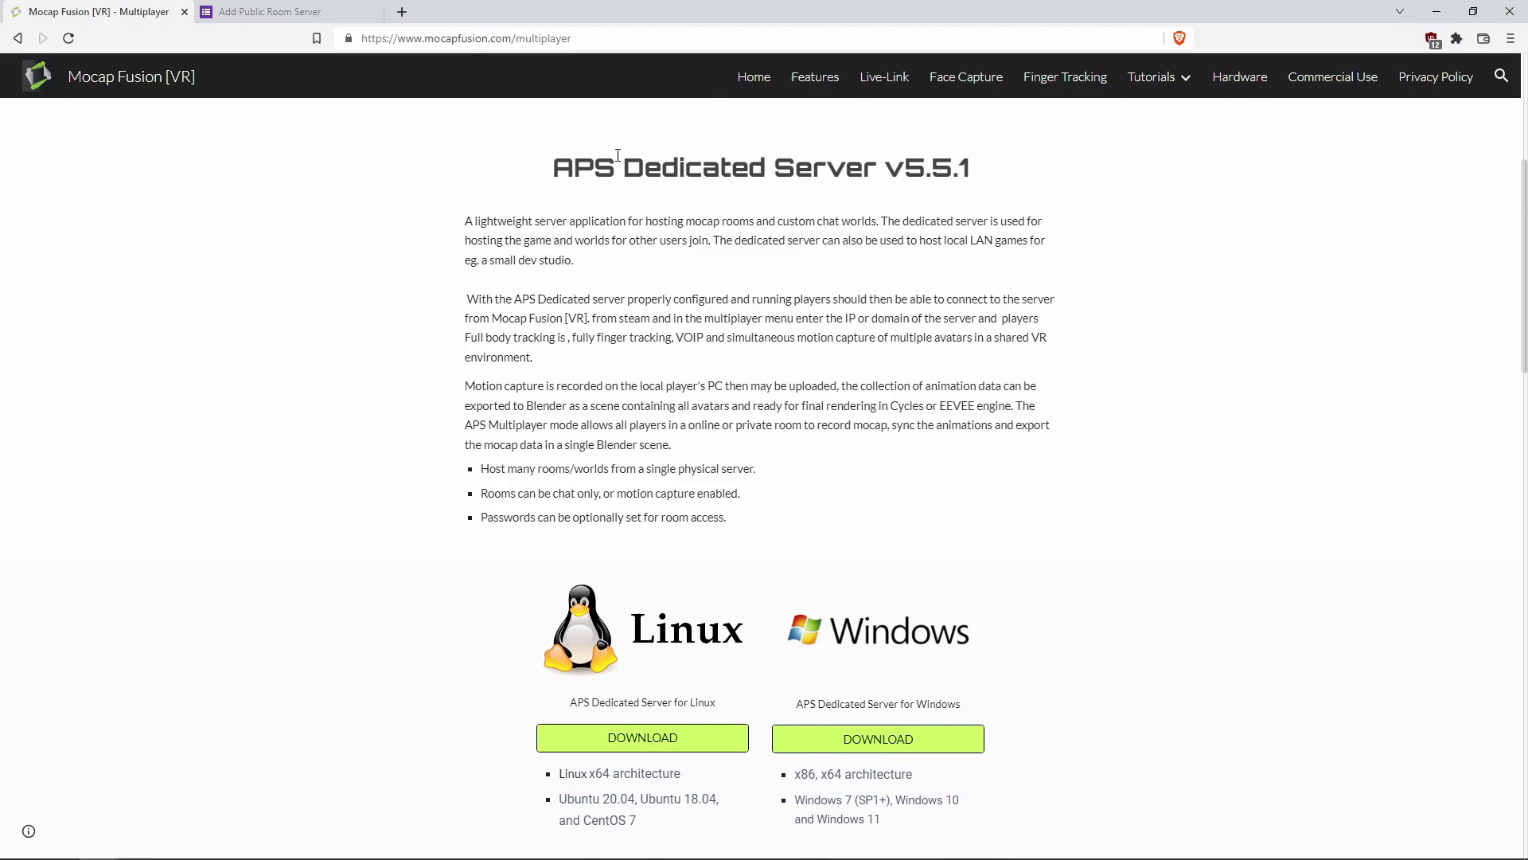
scroll(680, 590, down, 1)
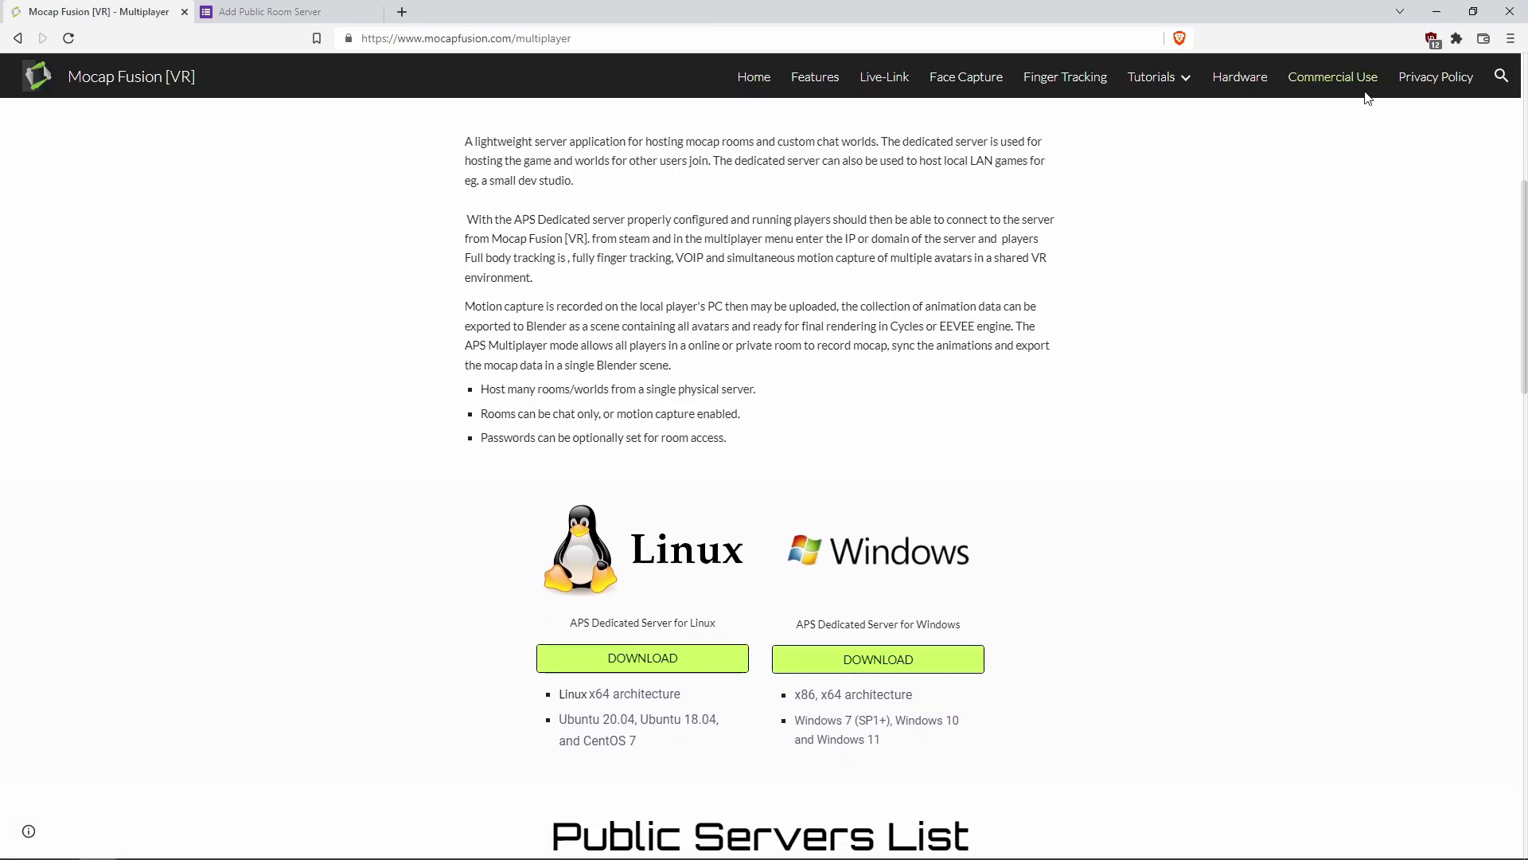
Minimize the browser after reviewing the APS Dedicated Server downloads.
click(1438, 13)
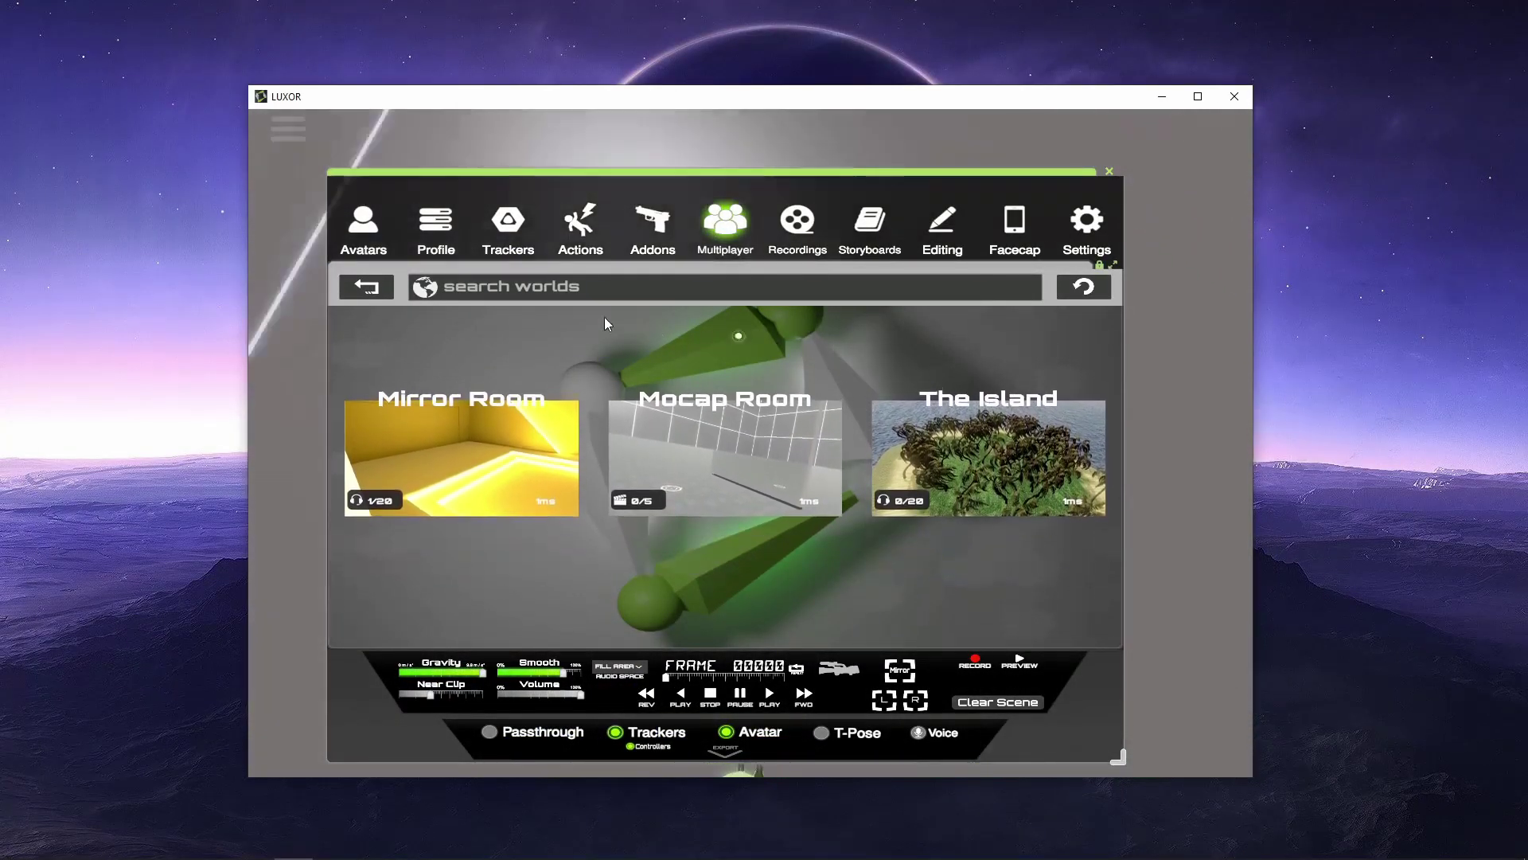
Reconnect to the server and join the Mirror Room chat world.
click(385, 289)
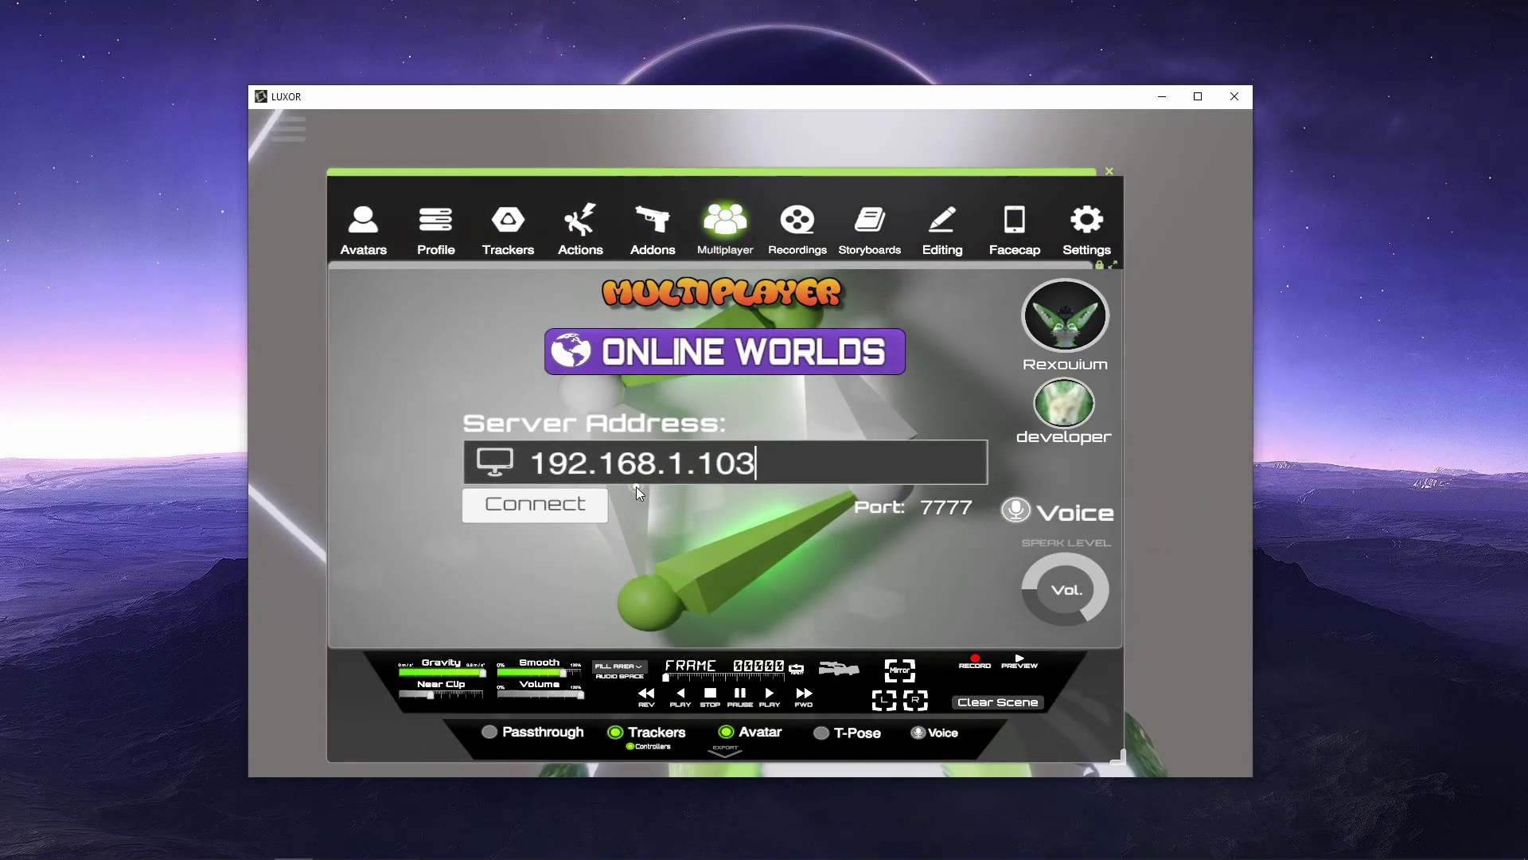
click(778, 359)
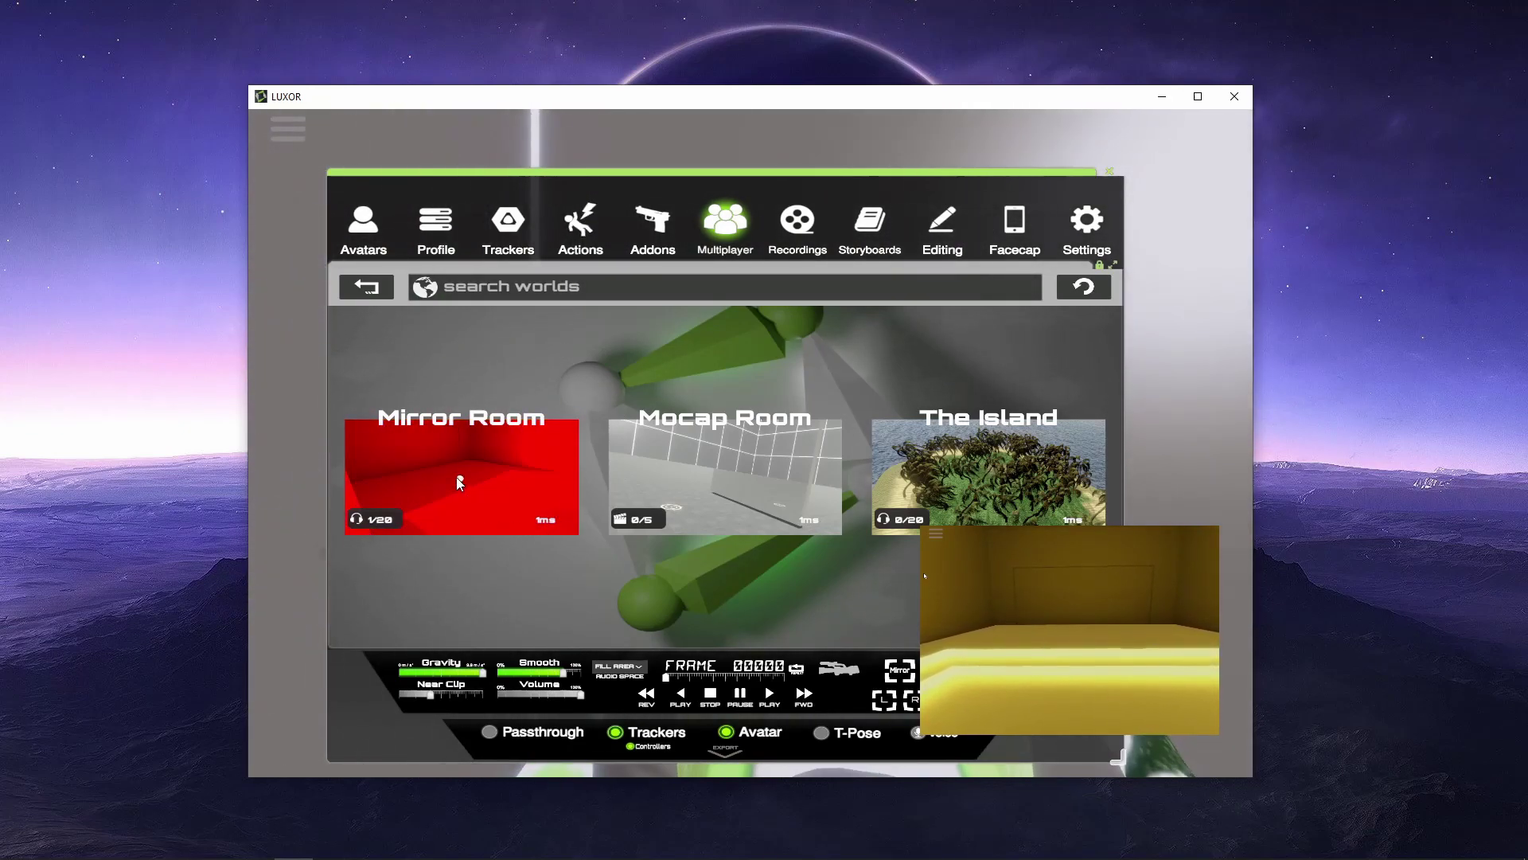
click(441, 463)
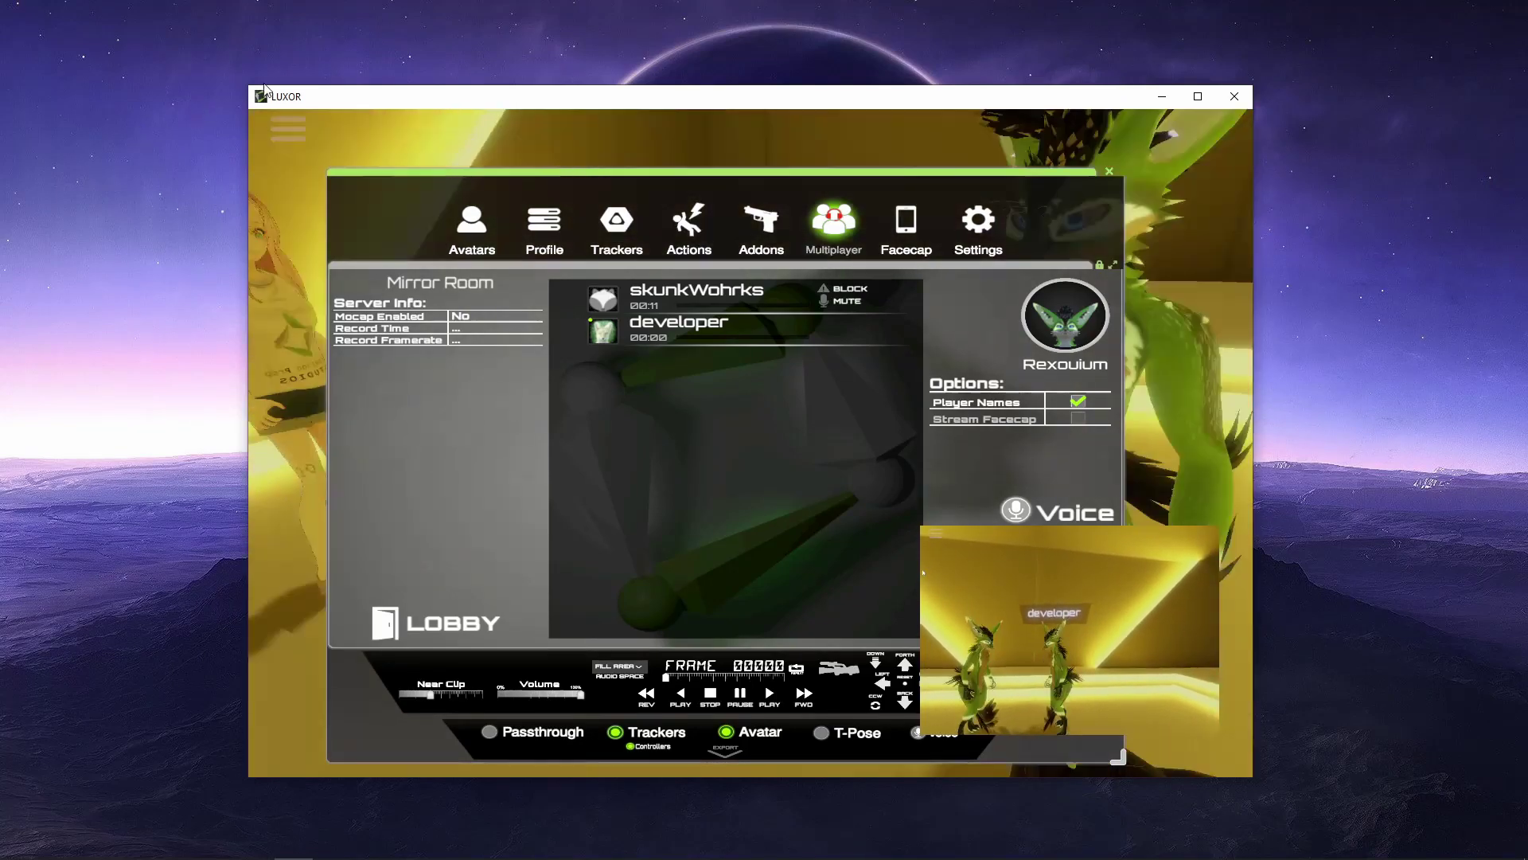
Mute the microphone with the Voice button in the Mirror Room.
click(282, 134)
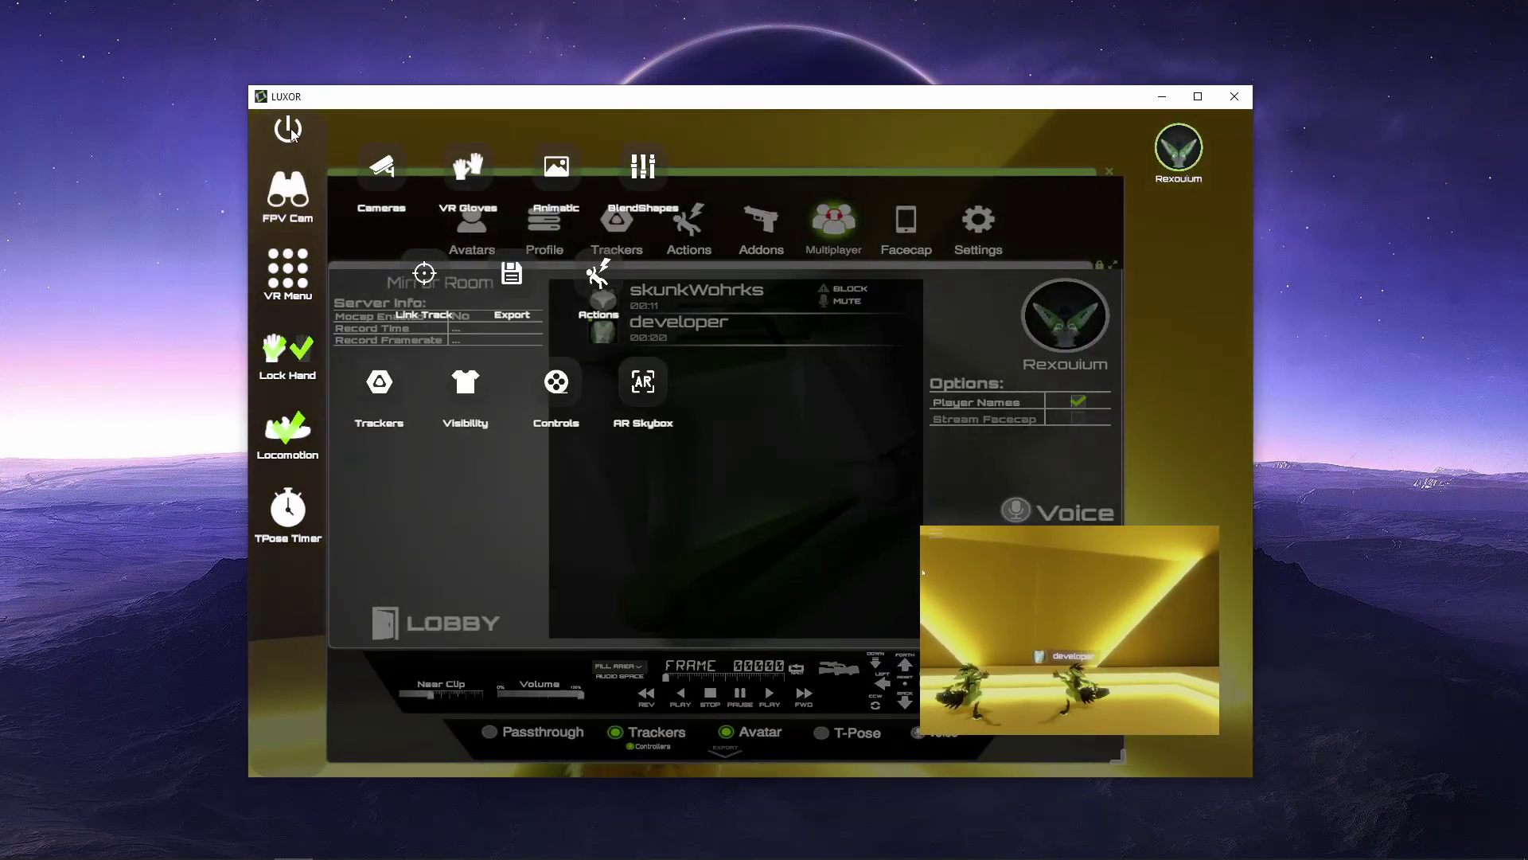
click(287, 136)
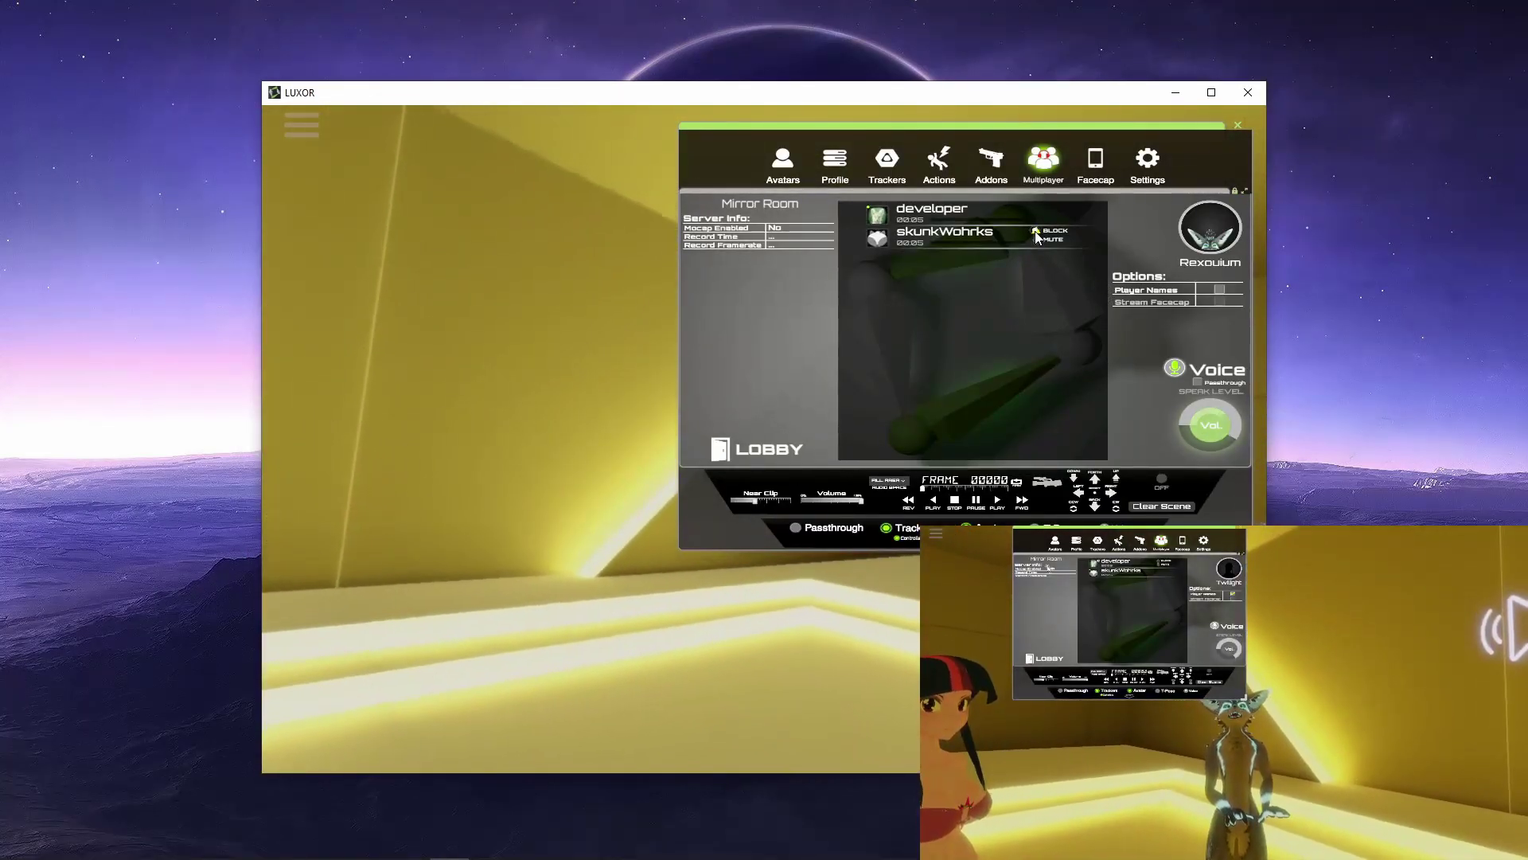
click(1205, 425)
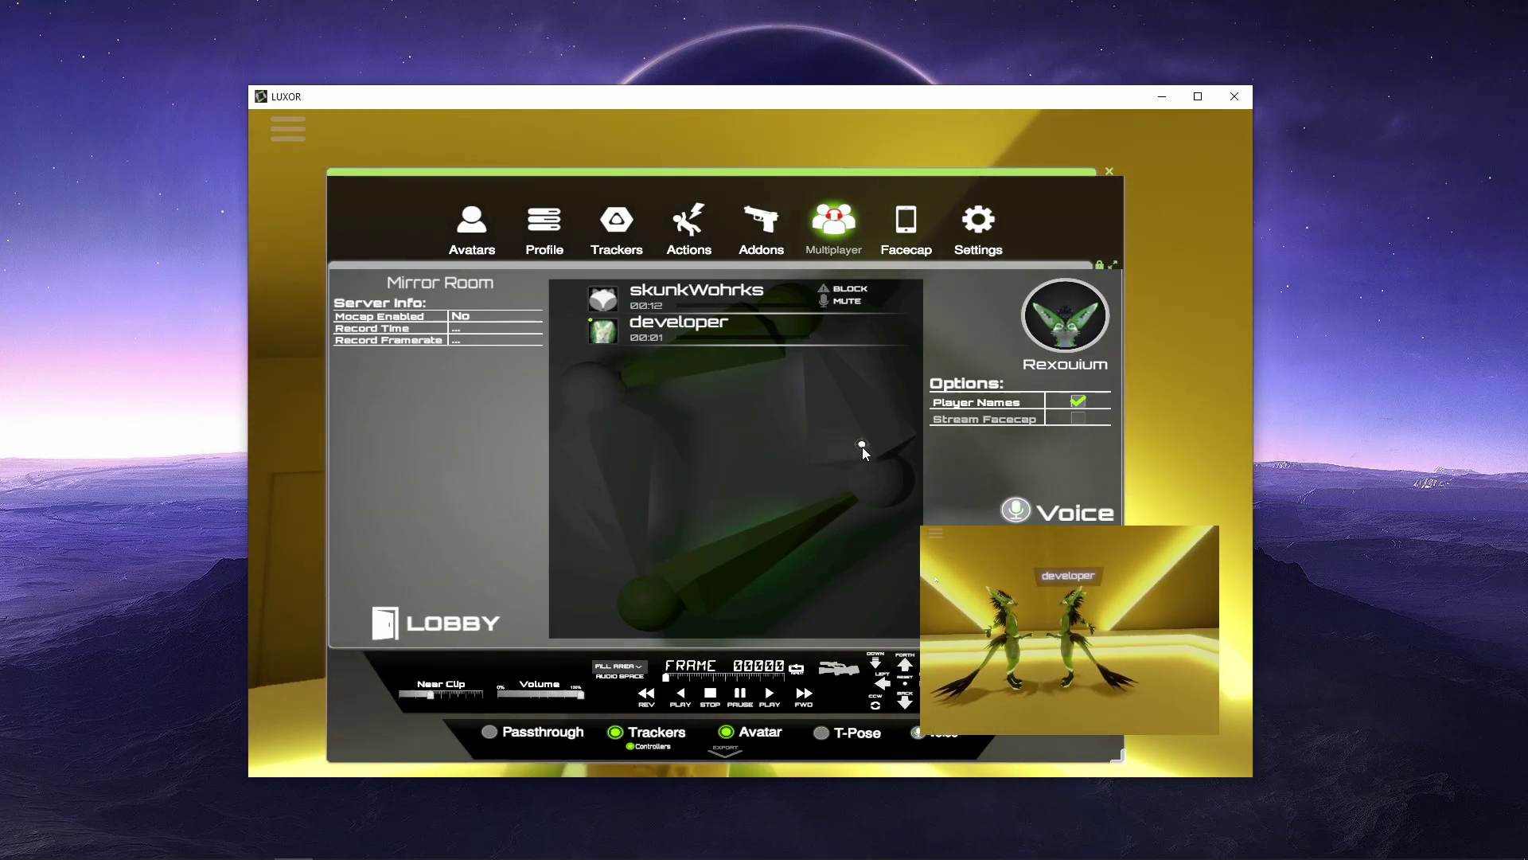
Search the avatars for 'rex' and activate a Rexoulium avatar.
click(471, 234)
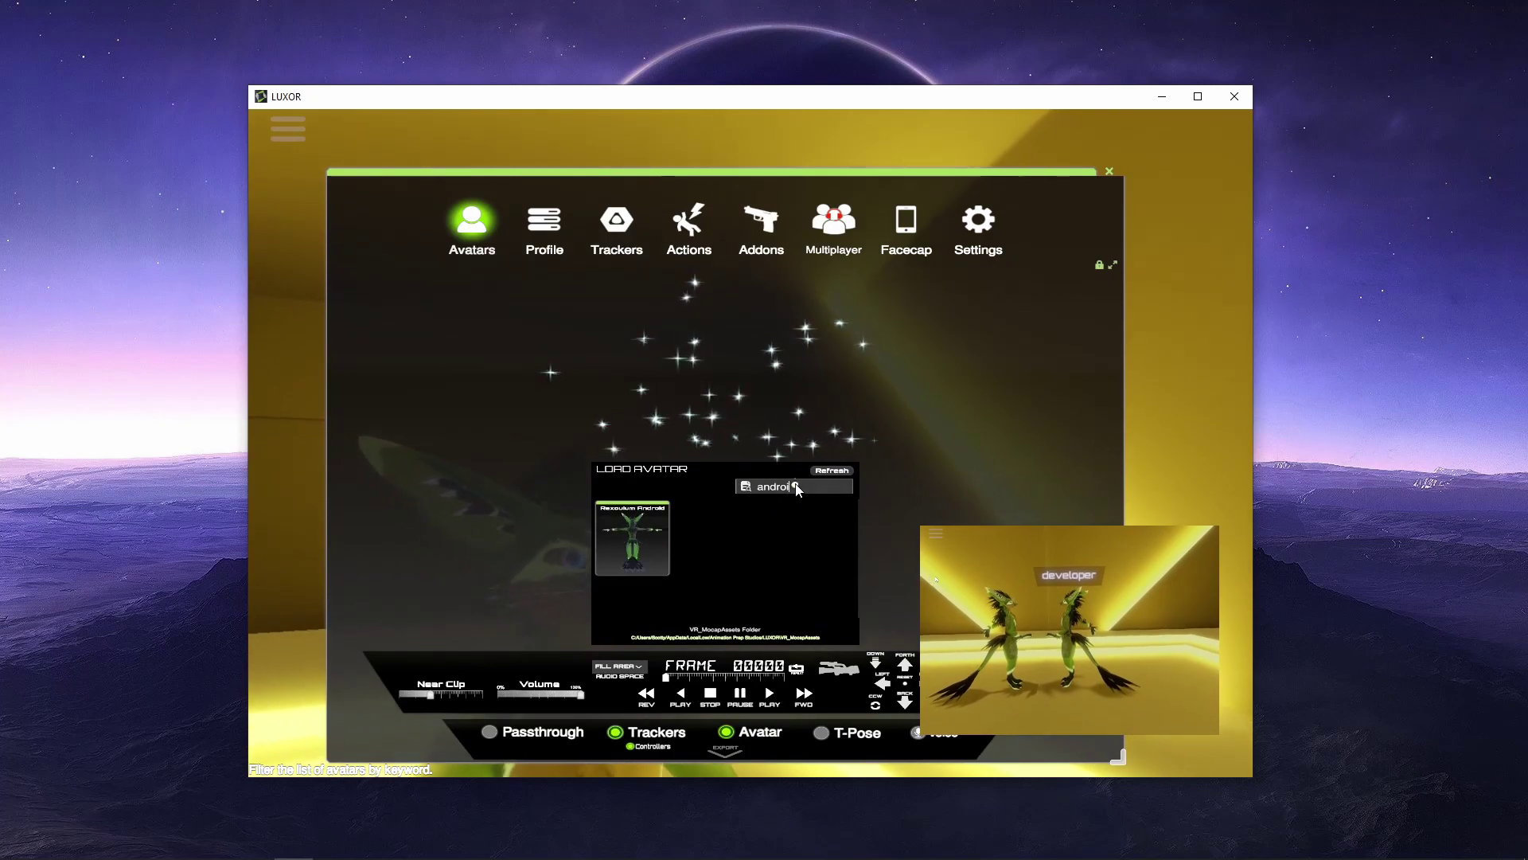
key(BackSpace)
key(BackSpace)
key(BackSpace)
text(rex)
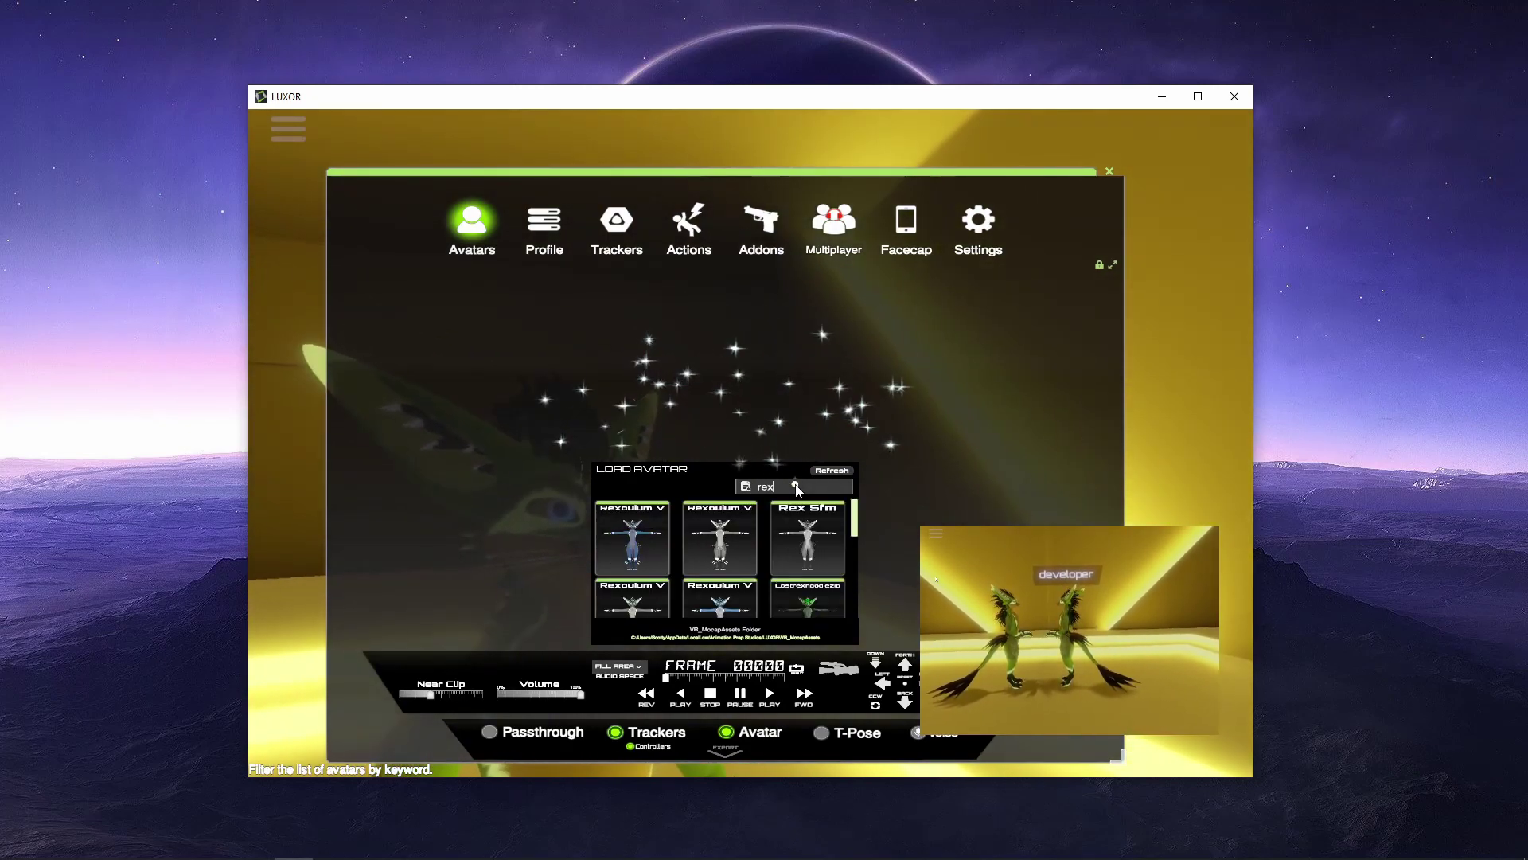
scroll(604, 573, down, 1)
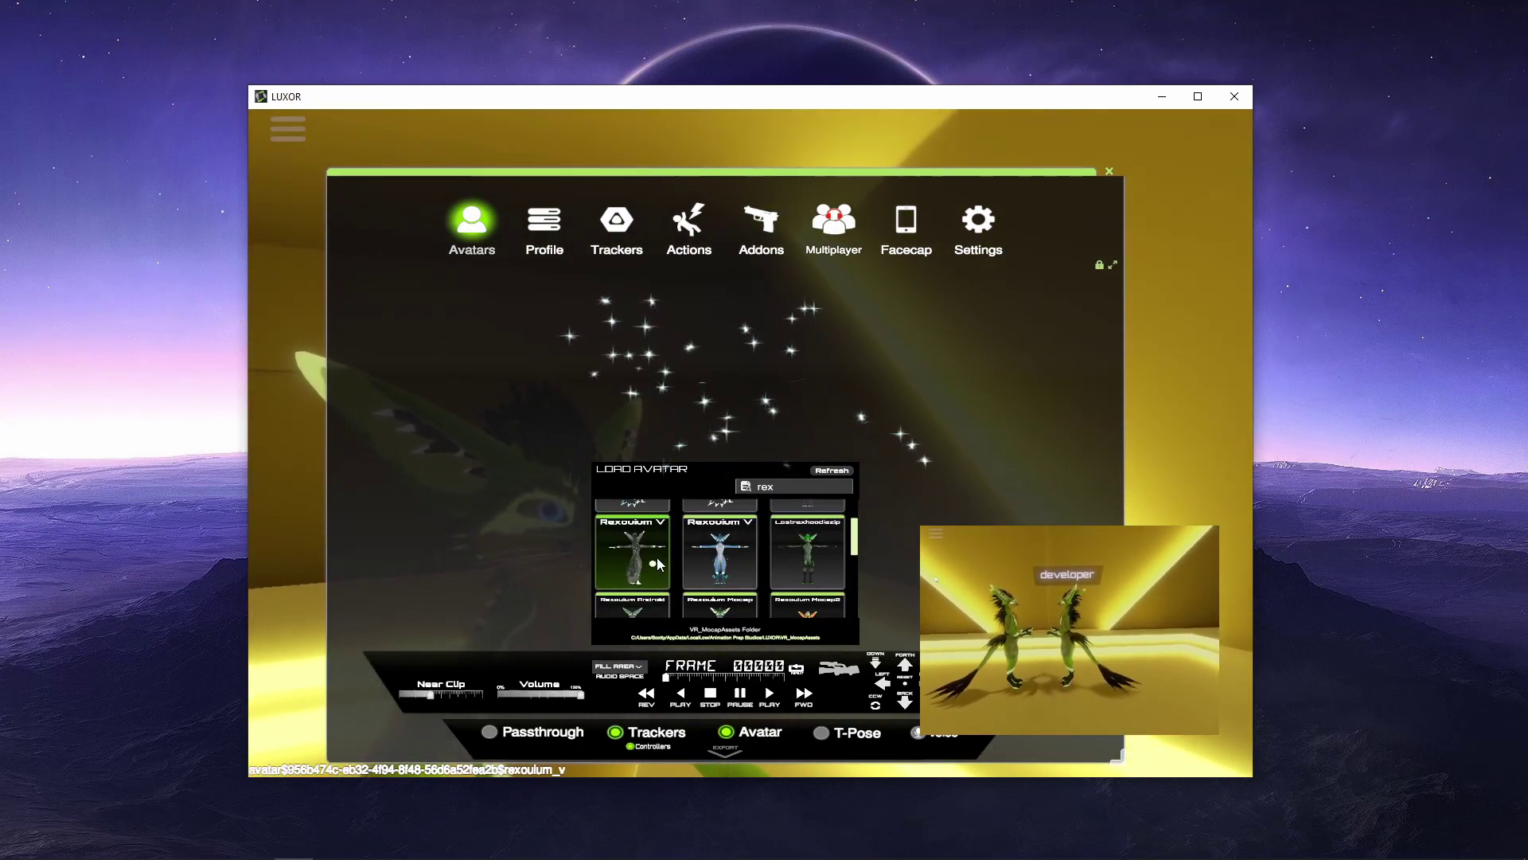
click(634, 555)
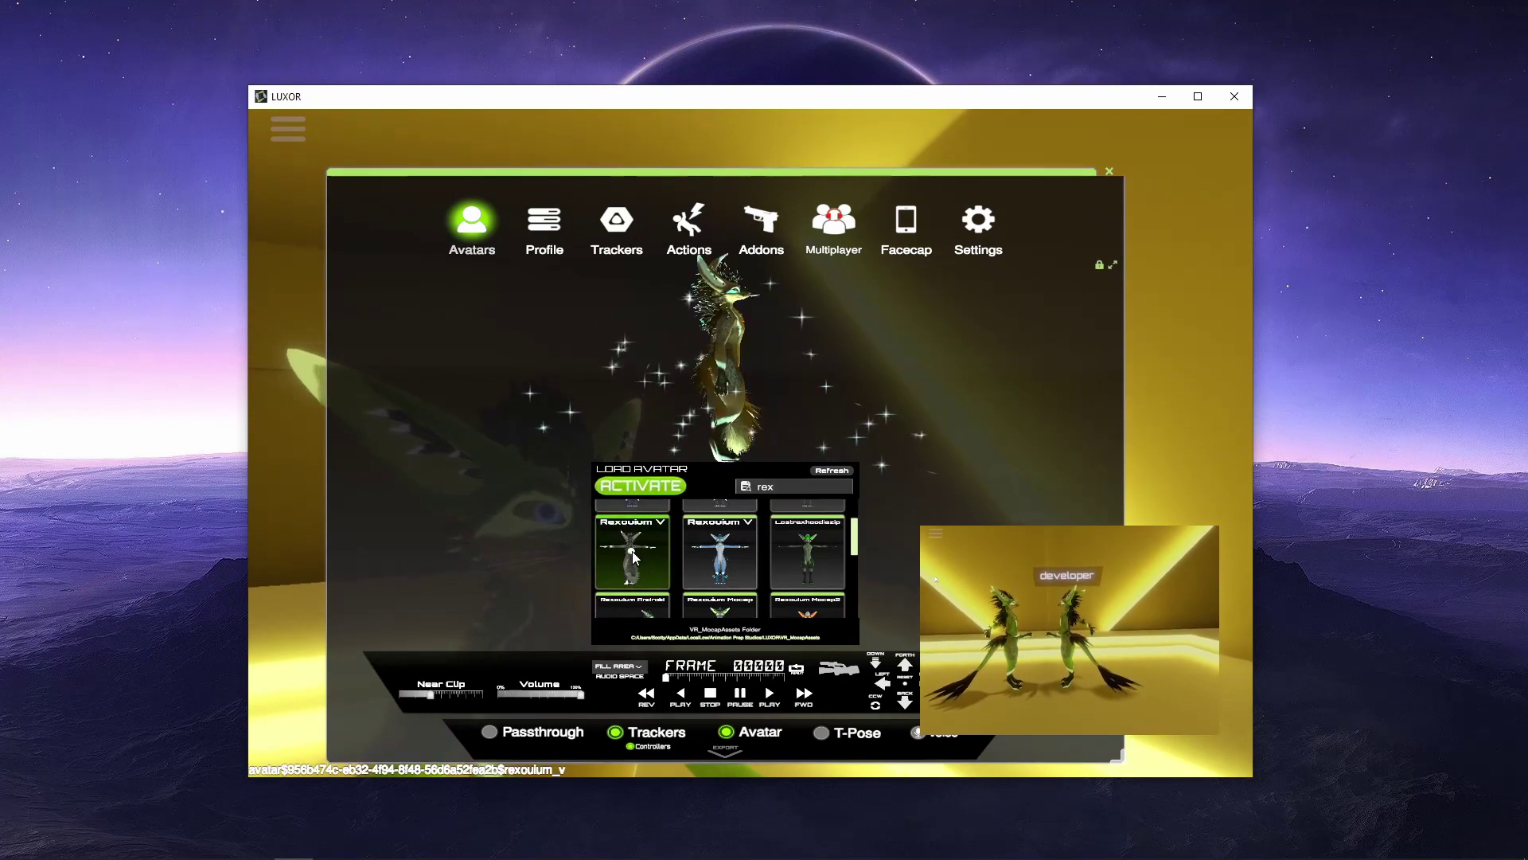
click(645, 485)
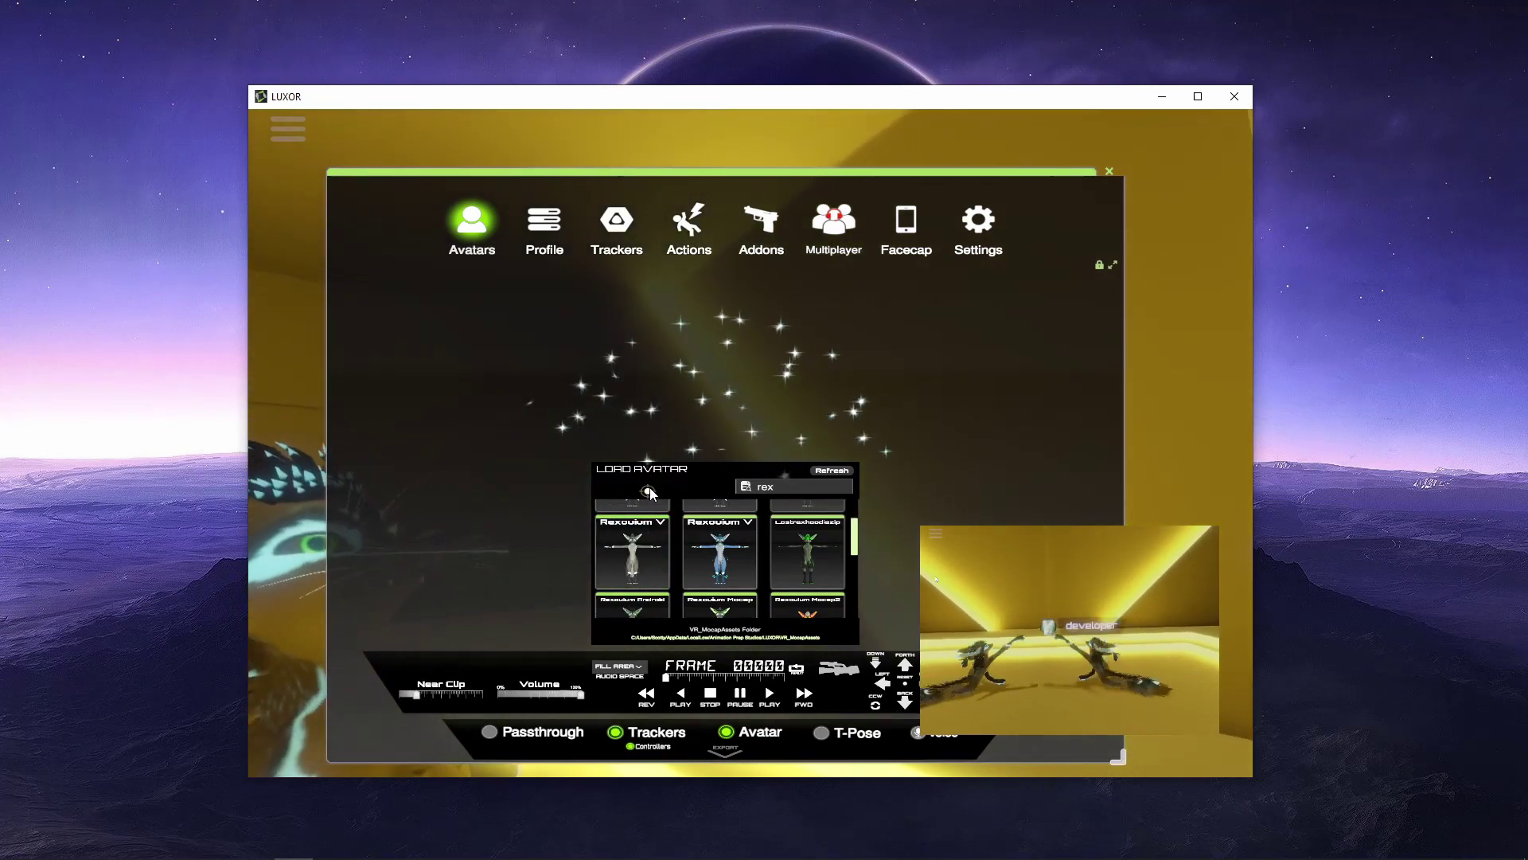
Bring the multiplayer room panel back up to view the Mirror Room.
click(833, 227)
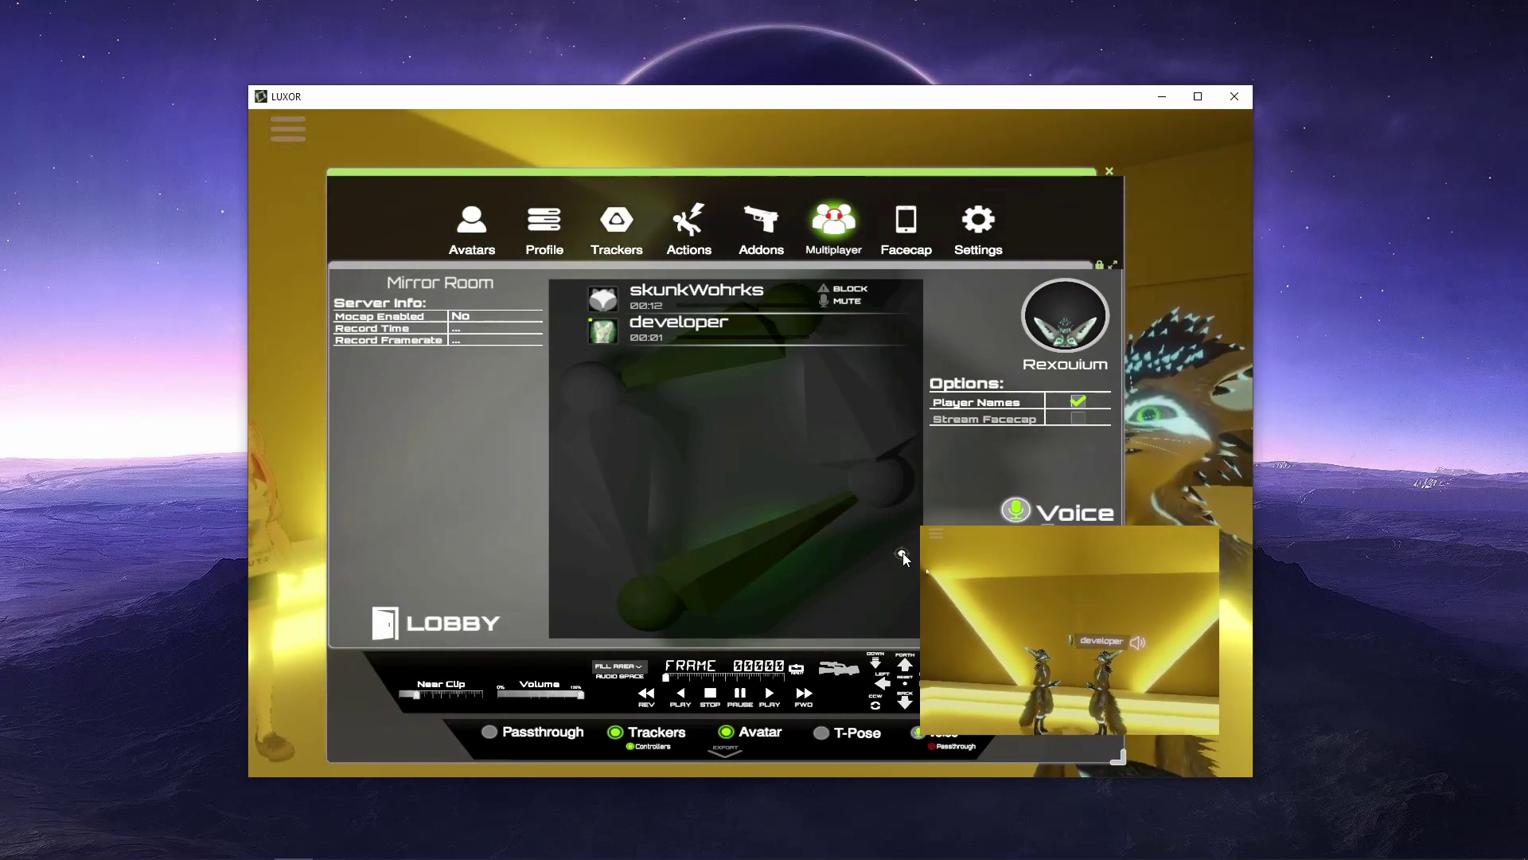
click(289, 128)
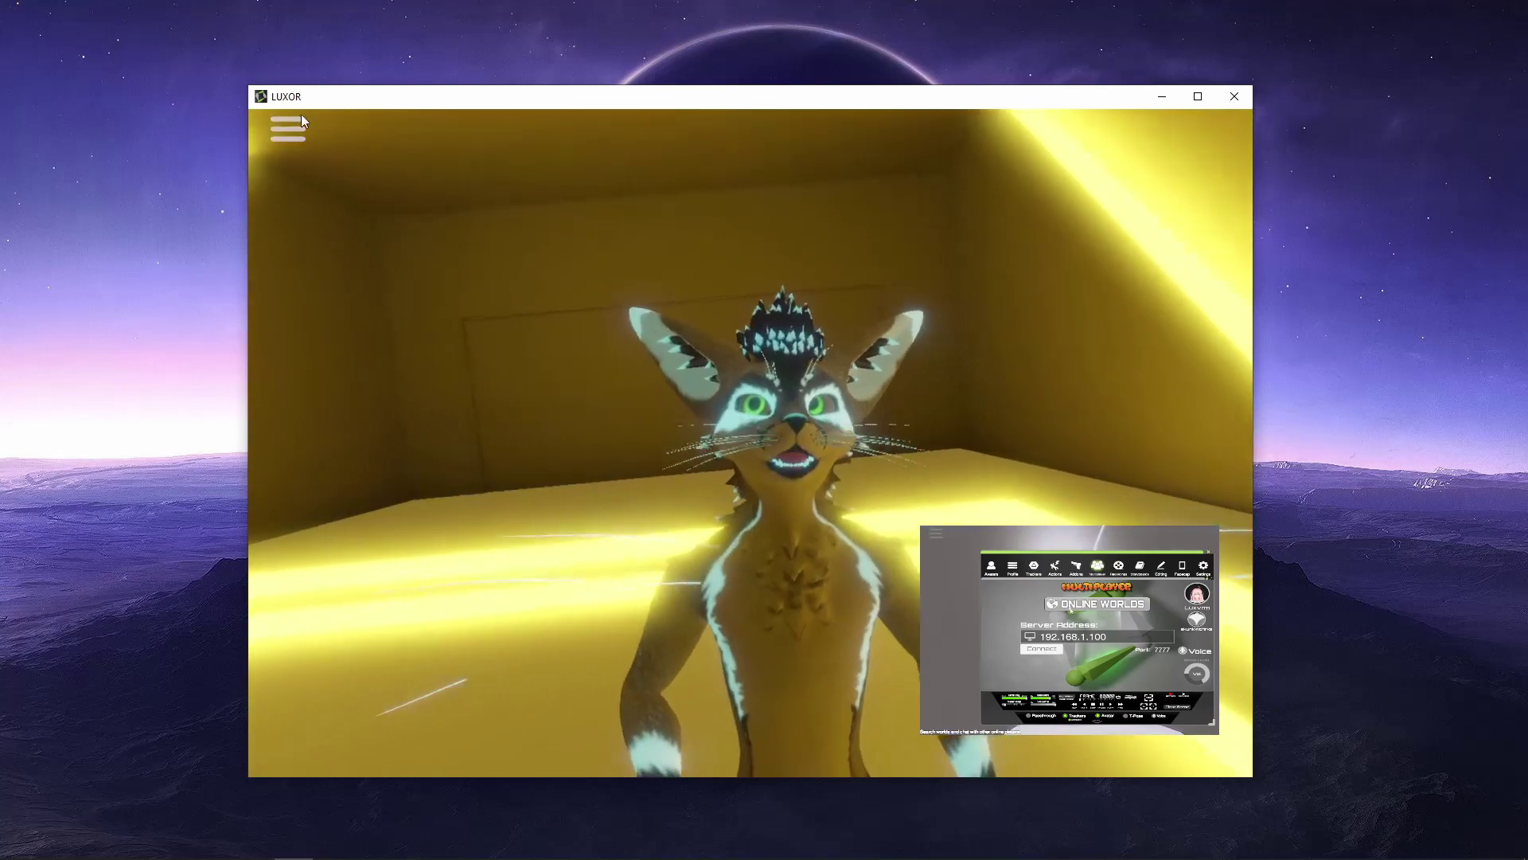
click(285, 135)
click(301, 273)
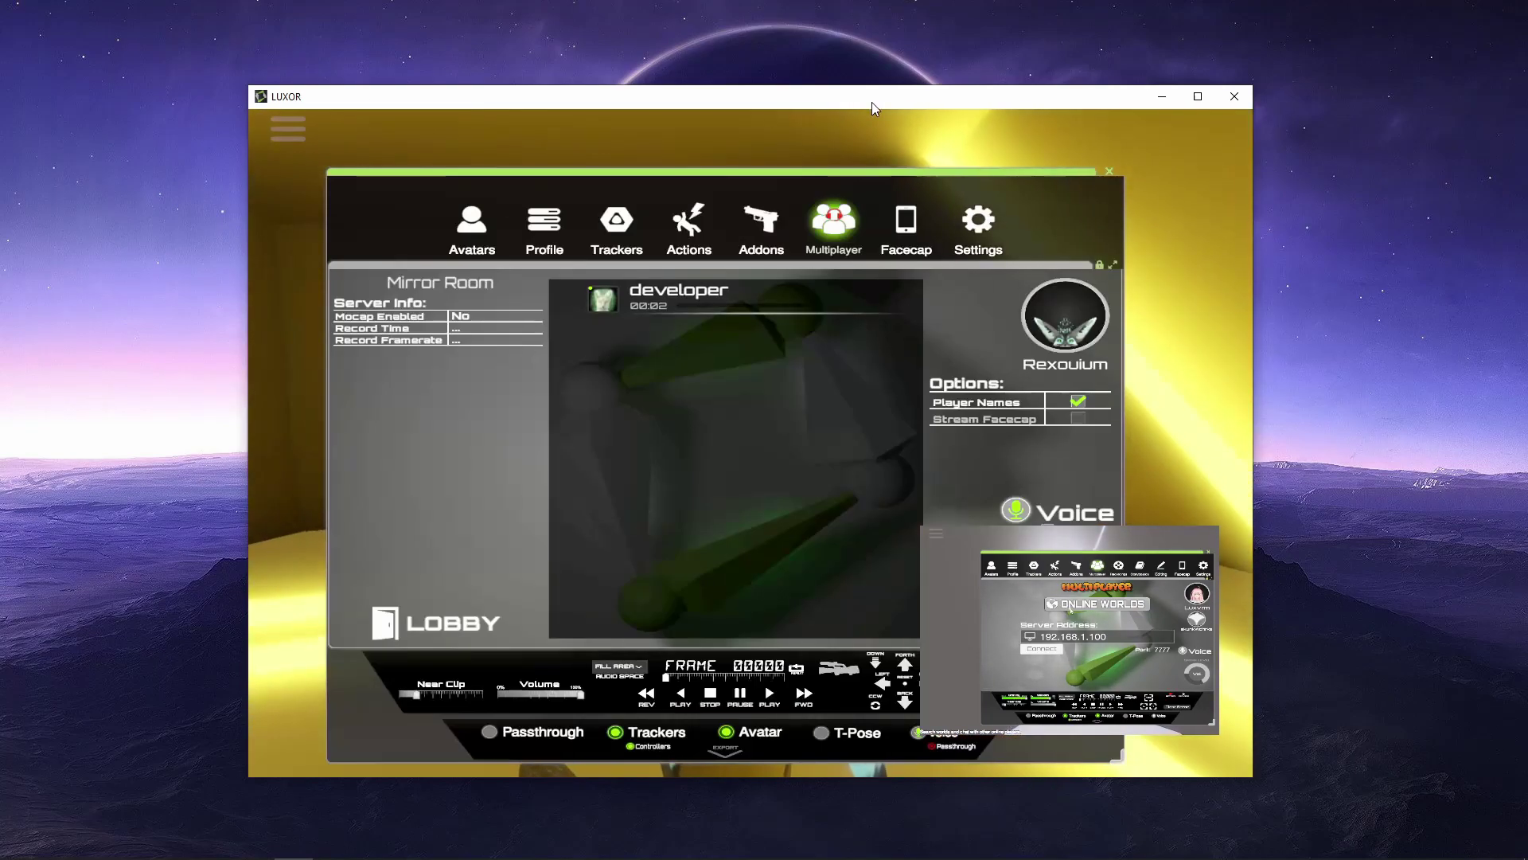